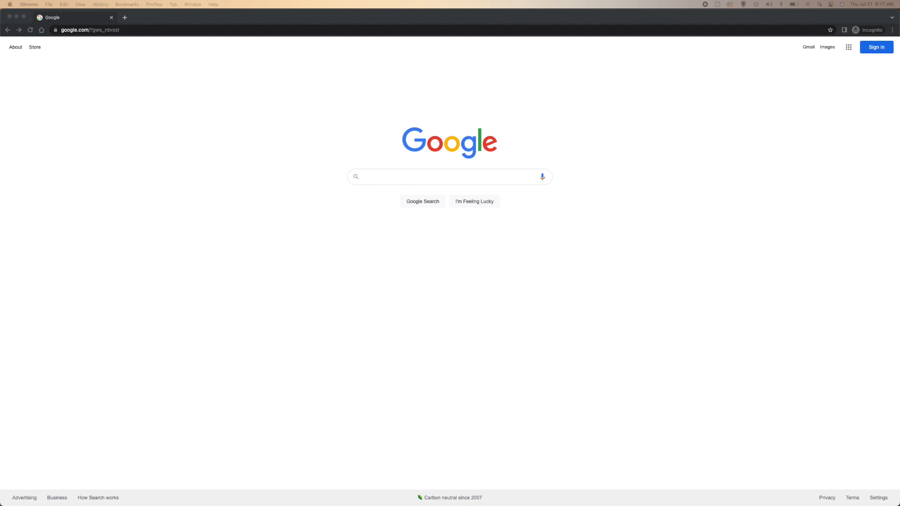
Step: Search Google for "azure pricing"
{"action": "left_click", "coordinate": [418, 179]}
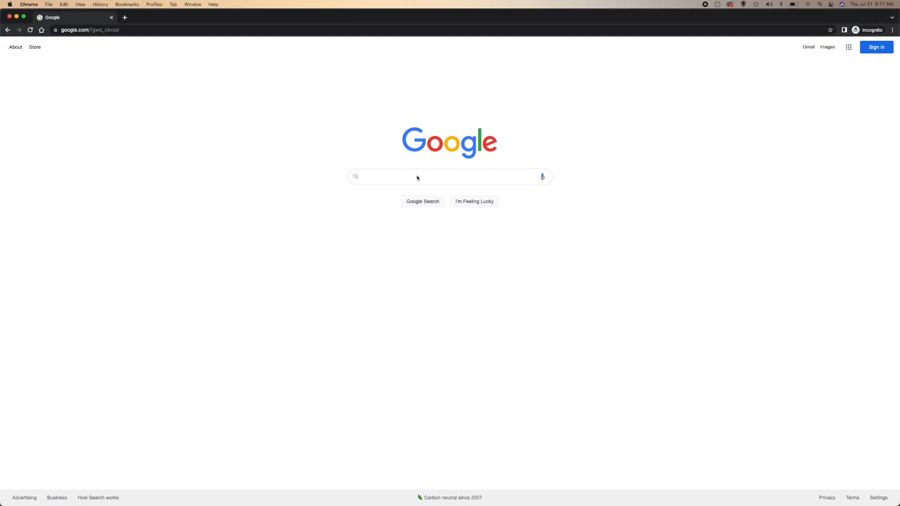
{"action": "type", "text": "azu"}
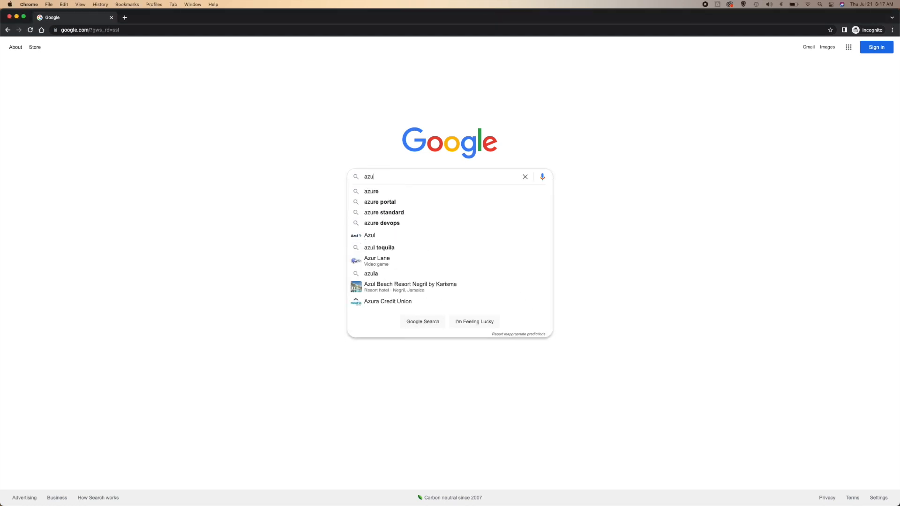
{"action": "type", "text": "re pricing"}
{"action": "key", "text": "Return"}
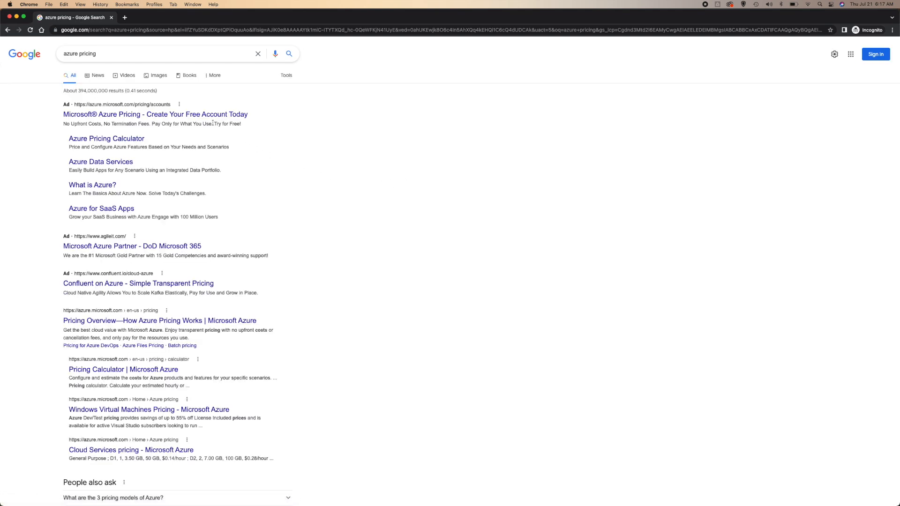
Step: Open Microsoft's Azure pricing page from the search results and go to its Pricing calculator
{"action": "left_click", "coordinate": [193, 116]}
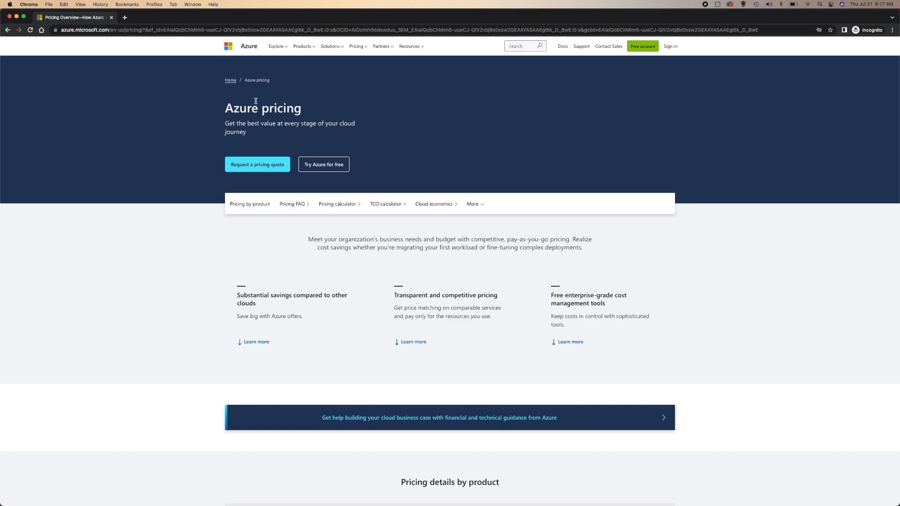
{"action": "left_click", "coordinate": [362, 49]}
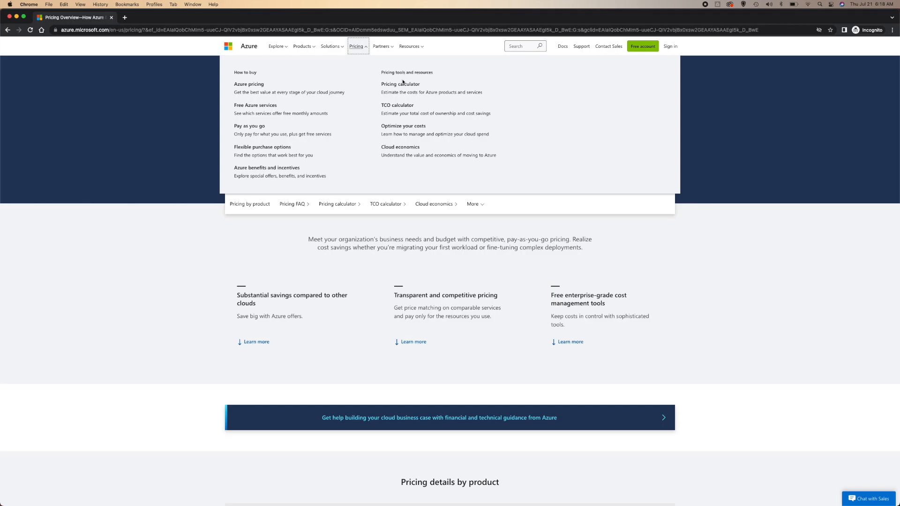
{"action": "left_click", "coordinate": [402, 83]}
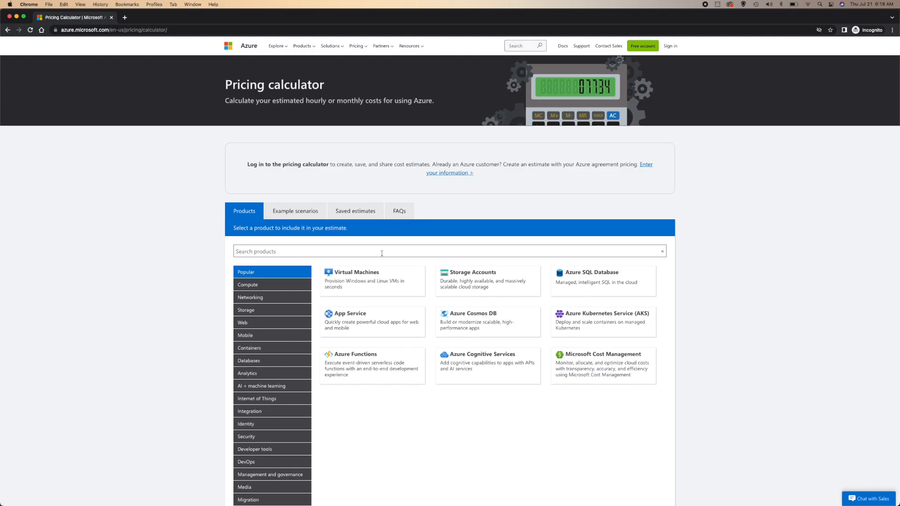
Step: Look through the calculator's product categories, including Compute, Web, Analytics, Identity and DevOps
{"action": "scroll", "coordinate": [382, 253], "scroll_direction": "down", "scroll_amount": 5}
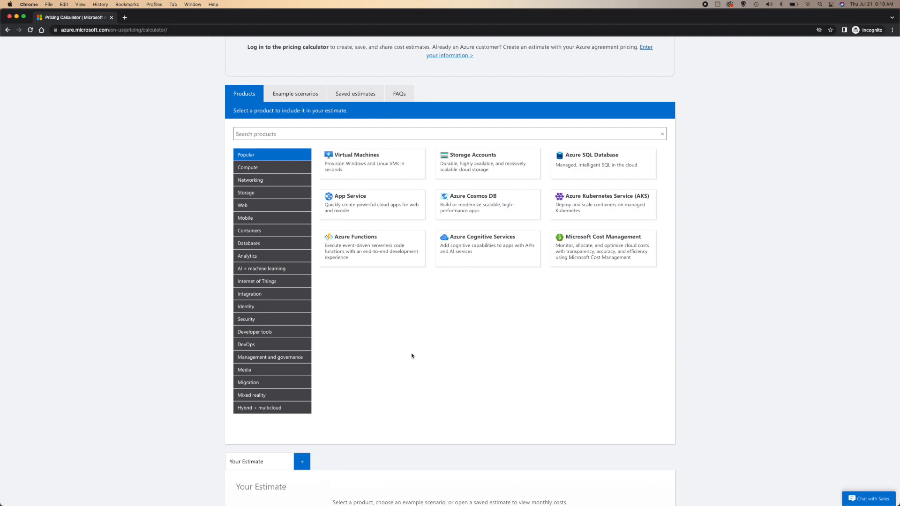
{"action": "scroll", "coordinate": [412, 356], "scroll_direction": "up", "scroll_amount": 1}
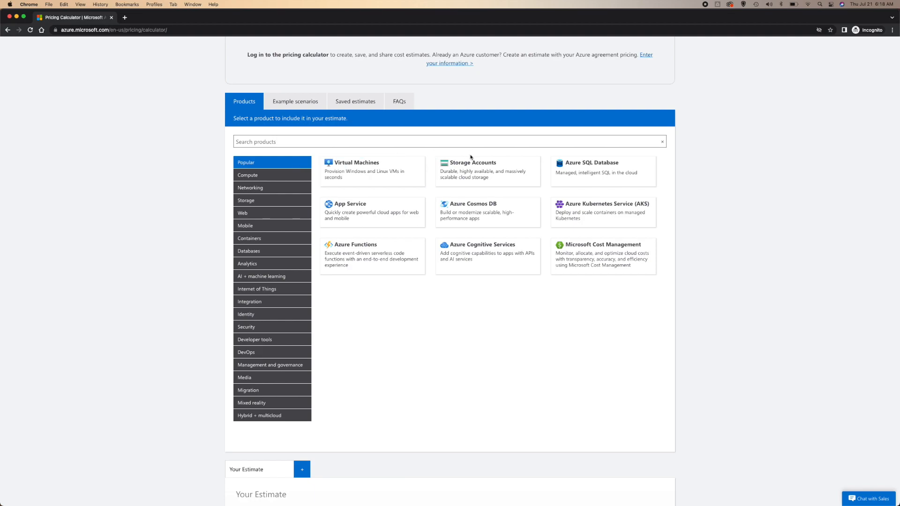
{"action": "left_click", "coordinate": [287, 176]}
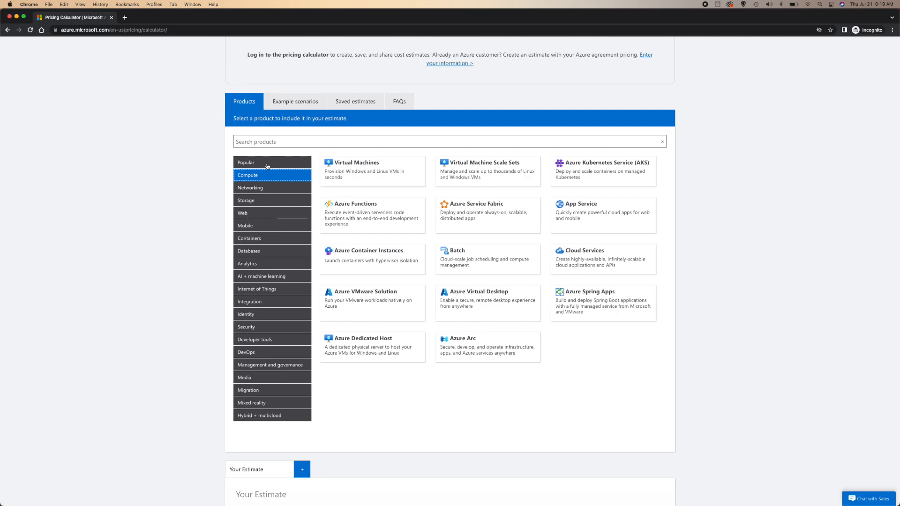
{"action": "left_click", "coordinate": [261, 218]}
{"action": "left_click", "coordinate": [267, 263]}
{"action": "left_click", "coordinate": [269, 316]}
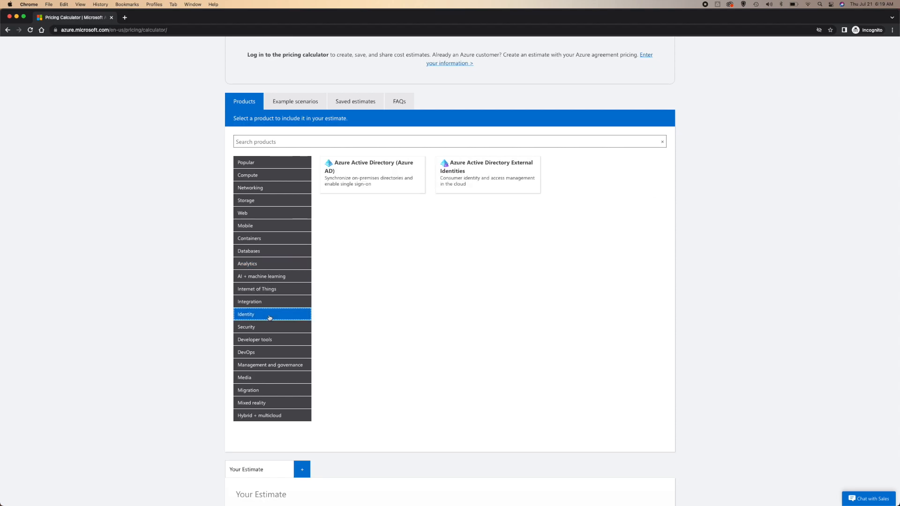
{"action": "left_click", "coordinate": [272, 353]}
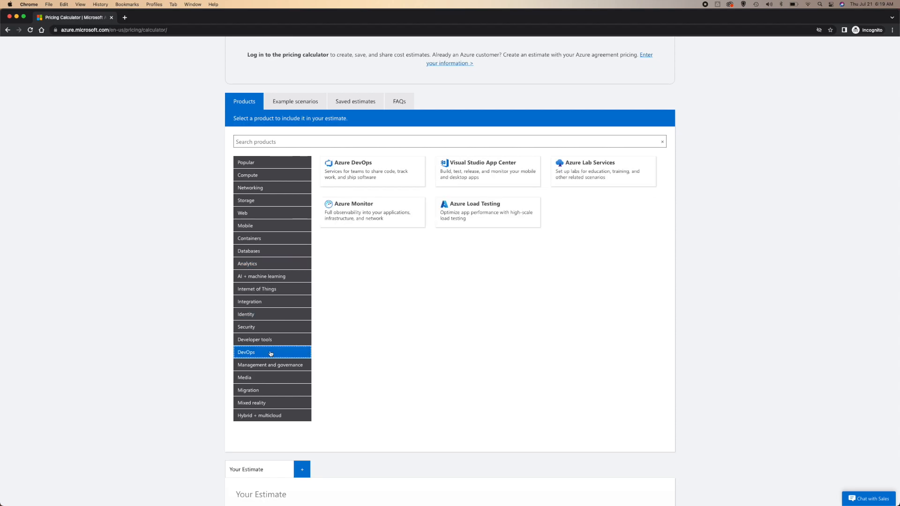
Step: Add Virtual Machines from the Compute category to the estimate
{"action": "left_click", "coordinate": [270, 177]}
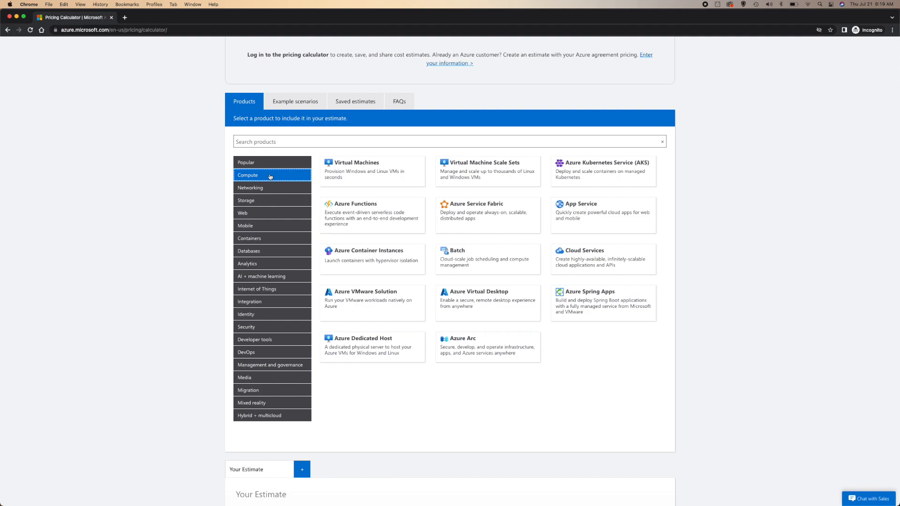
{"action": "left_click", "coordinate": [372, 173]}
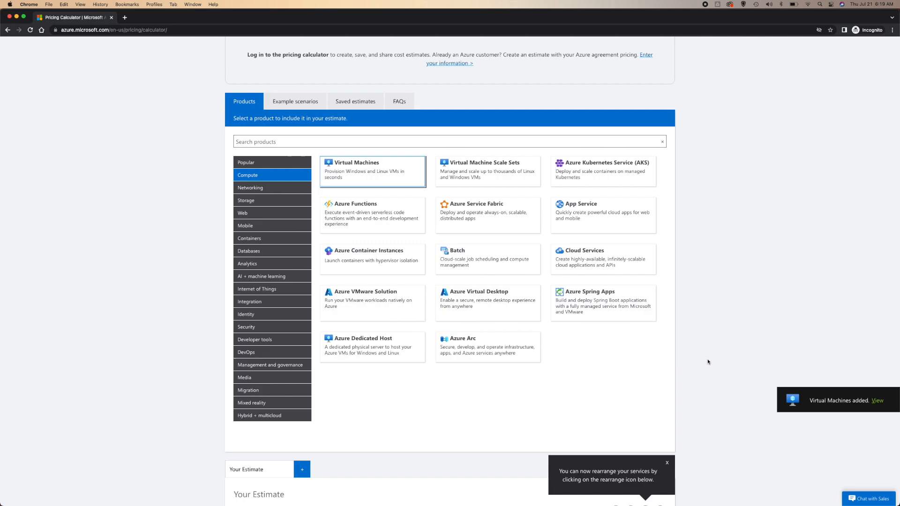
Step: Set the region of the Virtual Machines estimate to Central US
{"action": "scroll", "coordinate": [715, 370], "scroll_direction": "down", "scroll_amount": 4}
{"action": "scroll", "coordinate": [716, 373], "scroll_direction": "down", "scroll_amount": 5}
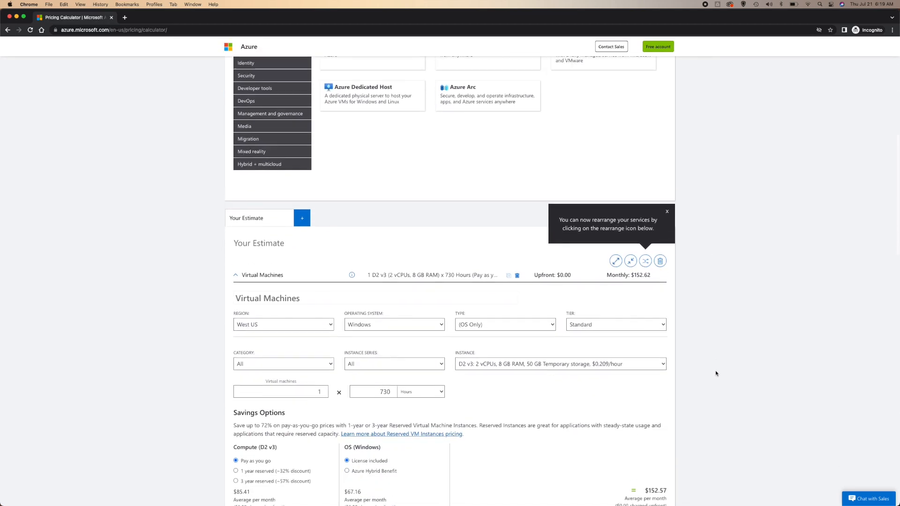
{"action": "scroll", "coordinate": [716, 373], "scroll_direction": "down", "scroll_amount": 1}
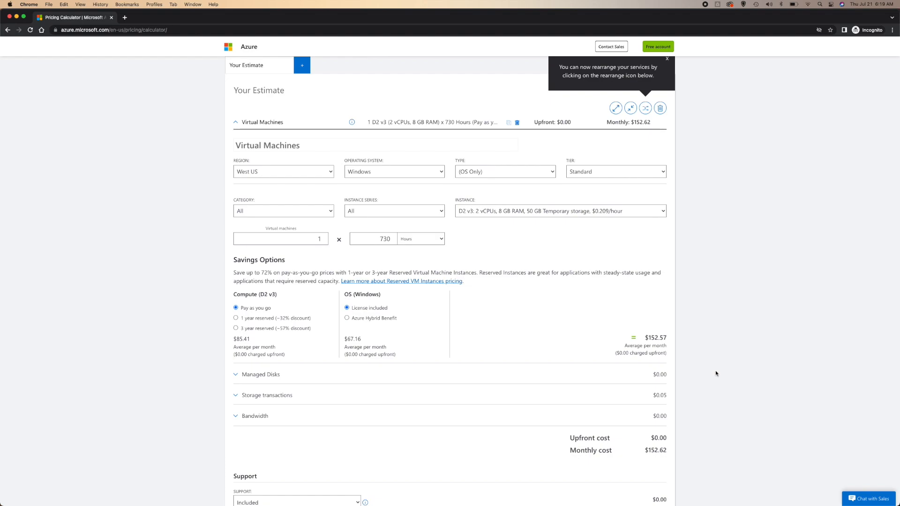
{"action": "scroll", "coordinate": [715, 374], "scroll_direction": "down", "scroll_amount": 1}
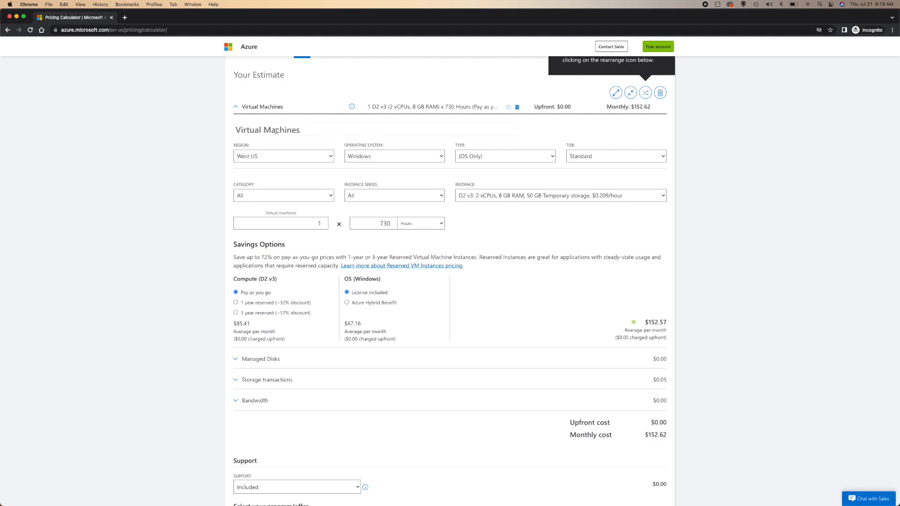
{"action": "left_click", "coordinate": [260, 157]}
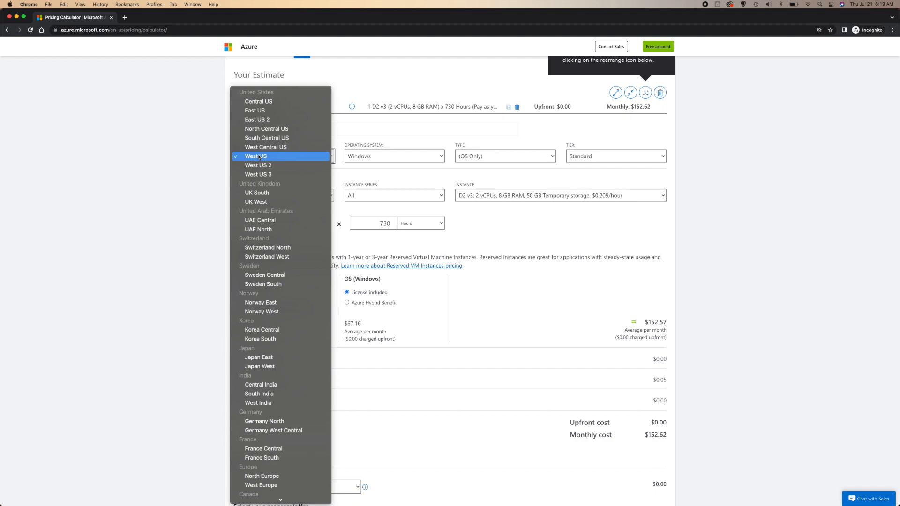
{"action": "scroll", "coordinate": [259, 156], "scroll_direction": "down", "scroll_amount": 5}
{"action": "scroll", "coordinate": [259, 157], "scroll_direction": "up", "scroll_amount": 4}
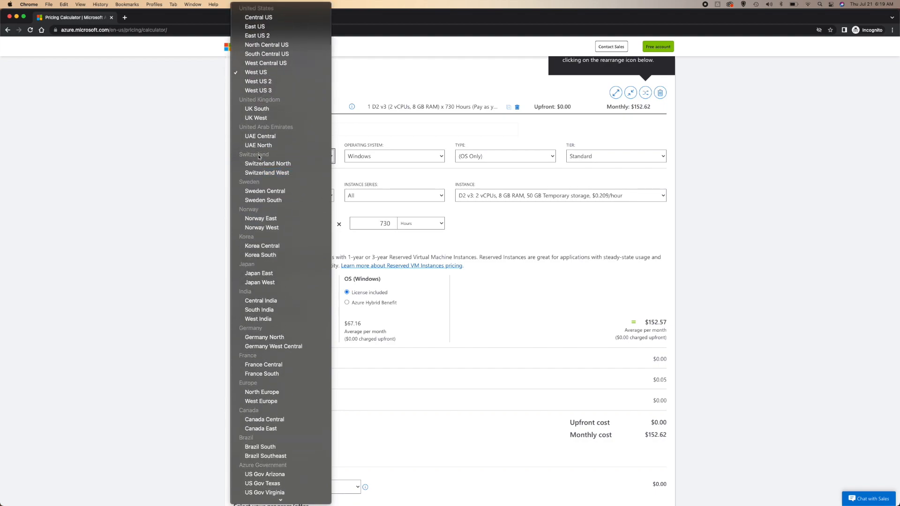
{"action": "left_click", "coordinate": [258, 17]}
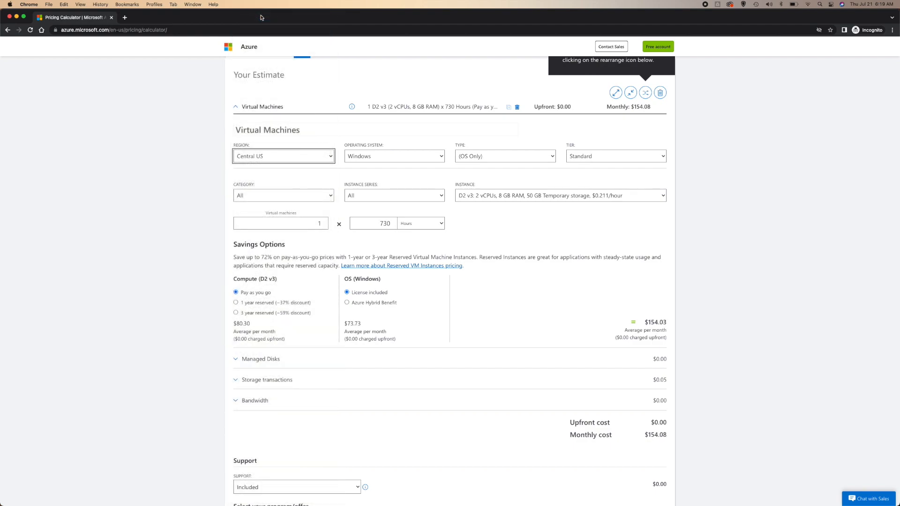
Step: Choose Windows as the virtual machine's operating system and (OS Only) as its type
{"action": "left_click", "coordinate": [402, 161]}
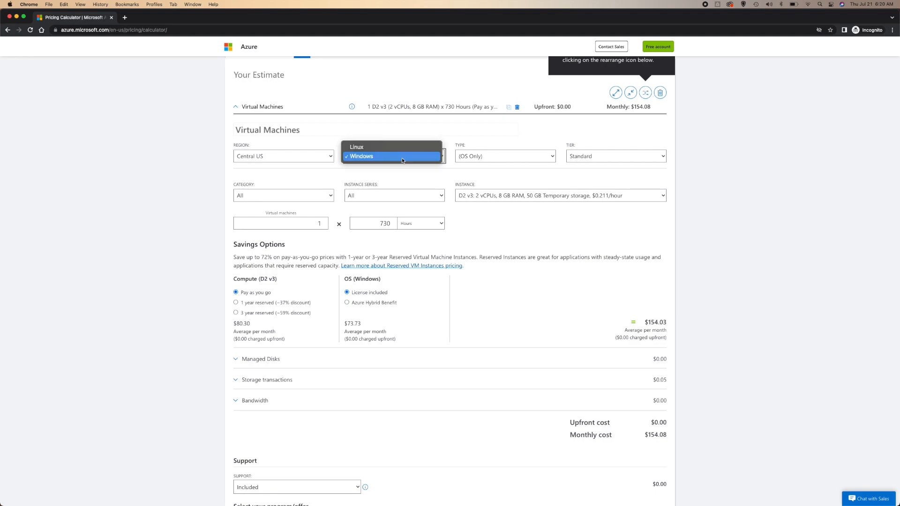
{"action": "left_click", "coordinate": [402, 157]}
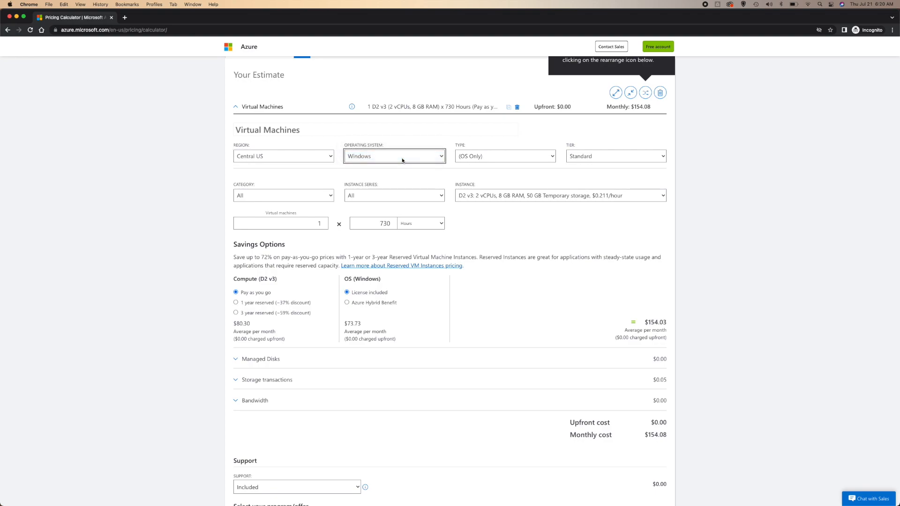
{"action": "left_click", "coordinate": [501, 160]}
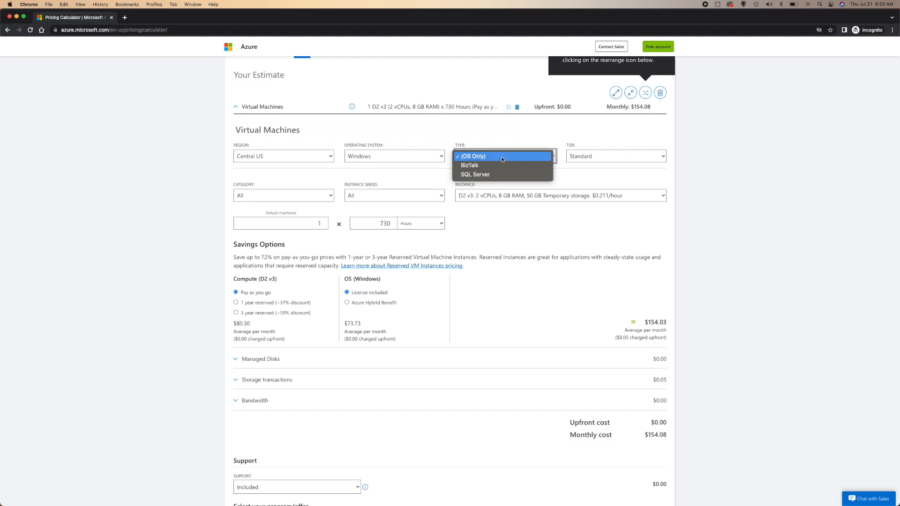
{"action": "left_click", "coordinate": [502, 159]}
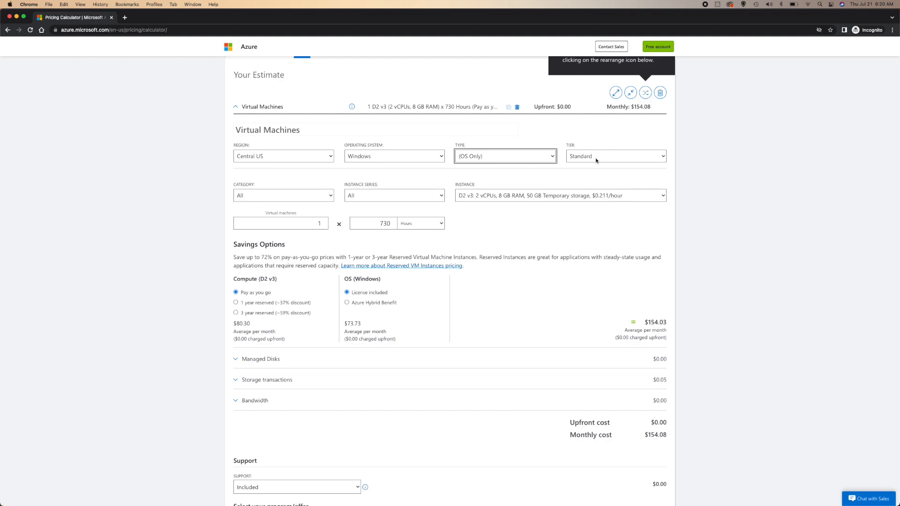
Step: Switch the virtual machine's tier to Basic to compare the cost, and return it to Standard
{"action": "left_click", "coordinate": [596, 161]}
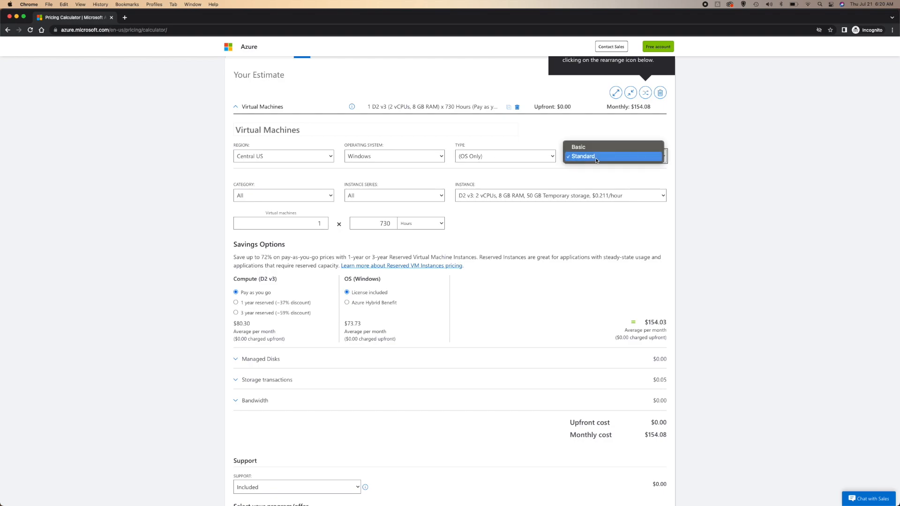
{"action": "left_click", "coordinate": [702, 201]}
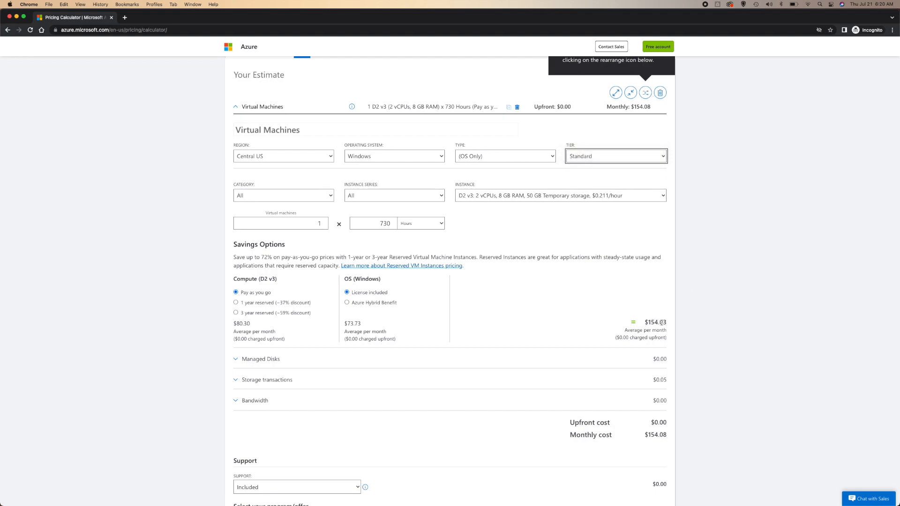
{"action": "left_click", "coordinate": [600, 155]}
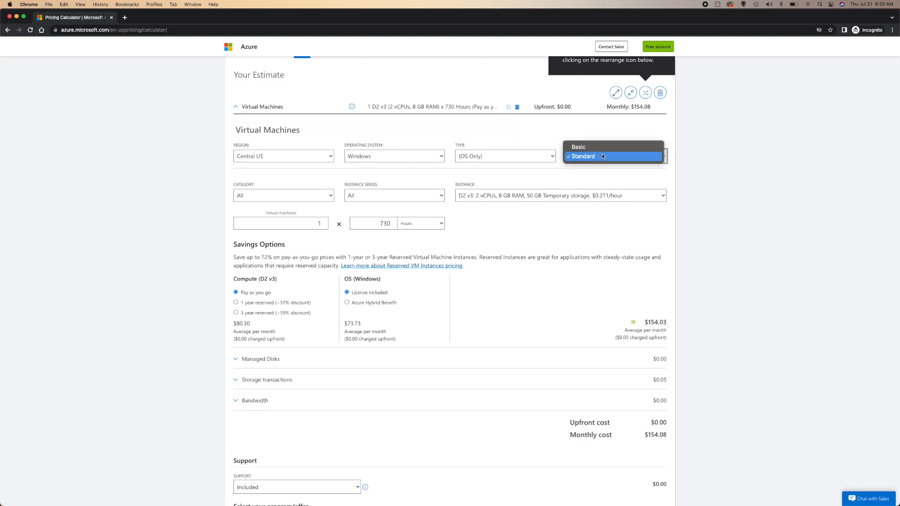
{"action": "left_click", "coordinate": [596, 149]}
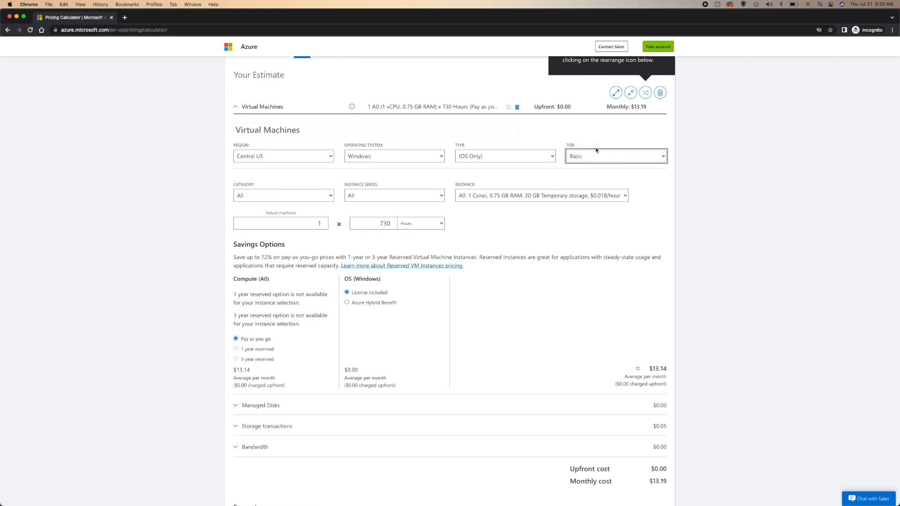
{"action": "left_click", "coordinate": [592, 161]}
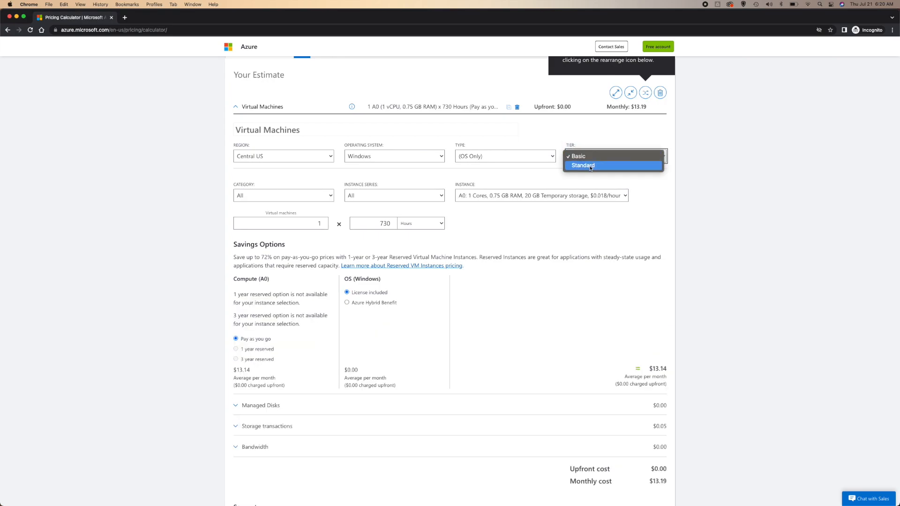
{"action": "left_click", "coordinate": [590, 166]}
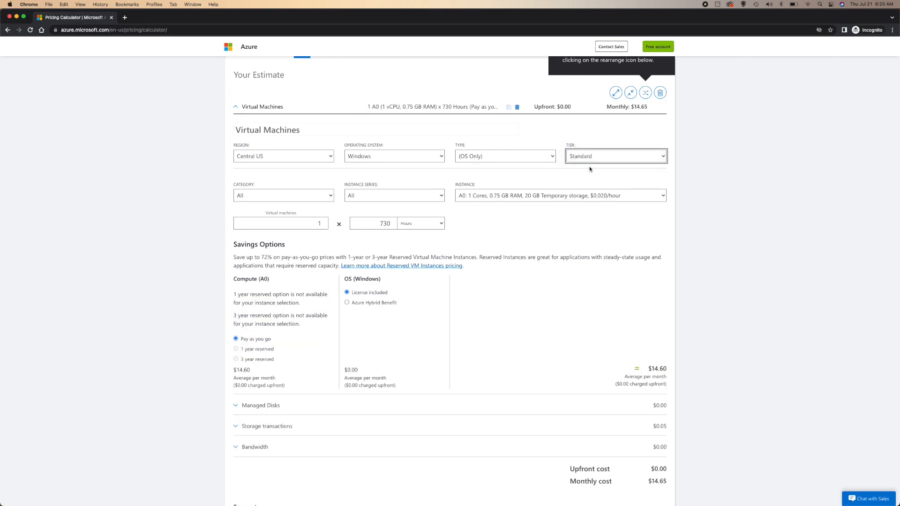
Step: Set the virtual machine category to Storage optimized and review the instances offered for it
{"action": "left_click", "coordinate": [322, 192]}
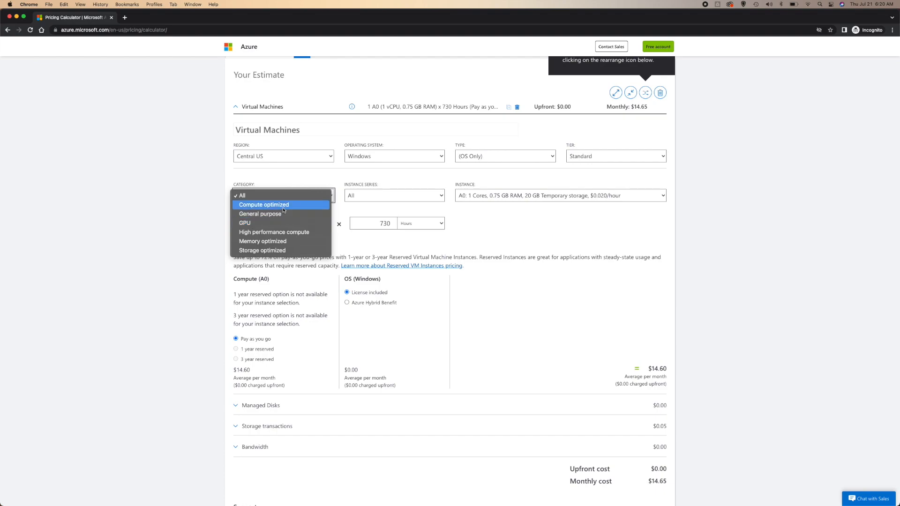
{"action": "left_click", "coordinate": [278, 251]}
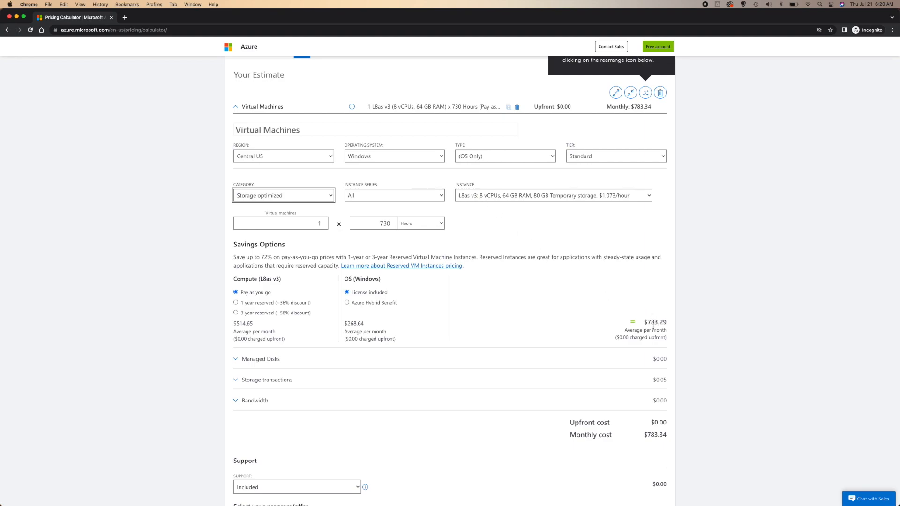
{"action": "left_click", "coordinate": [543, 202]}
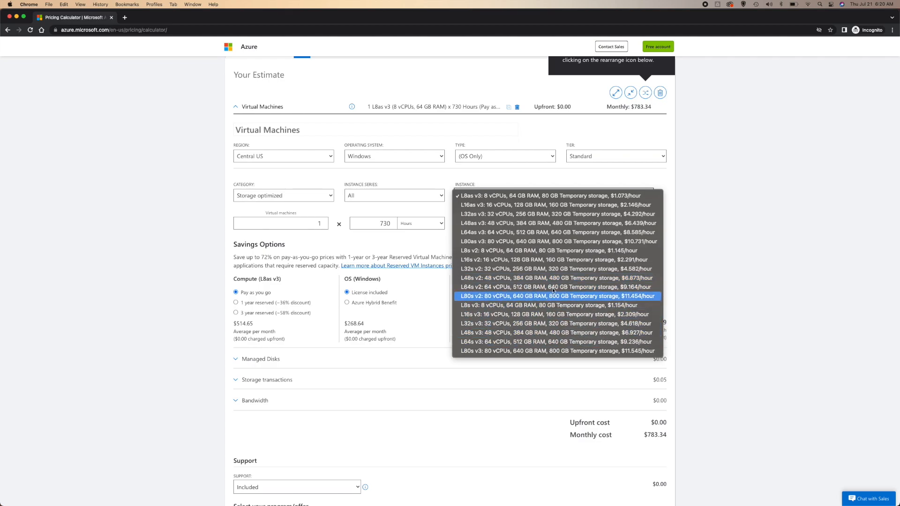
{"action": "left_click", "coordinate": [327, 198]}
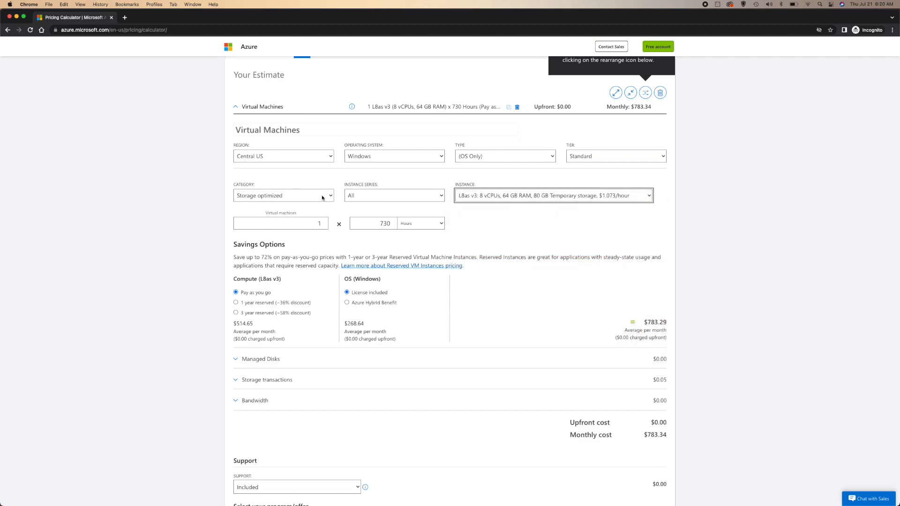
Step: Set the virtual machine category to Compute optimized
{"action": "left_click", "coordinate": [327, 198]}
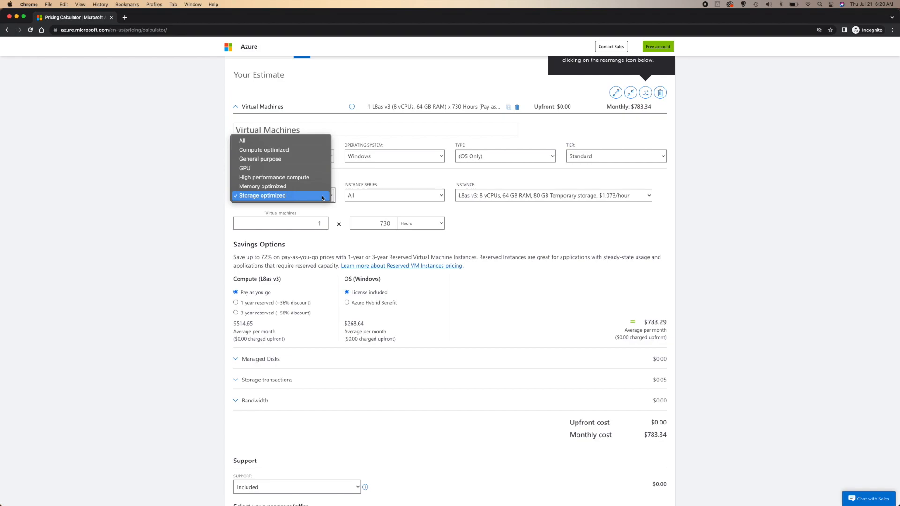
{"action": "left_click", "coordinate": [305, 151]}
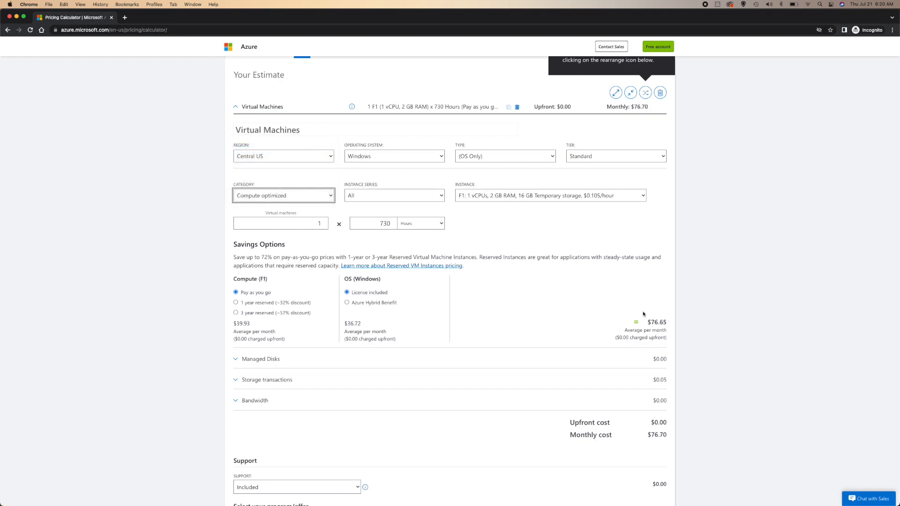
Step: Review the instances offered for the Compute optimized category and set the category to All
{"action": "left_click", "coordinate": [519, 195]}
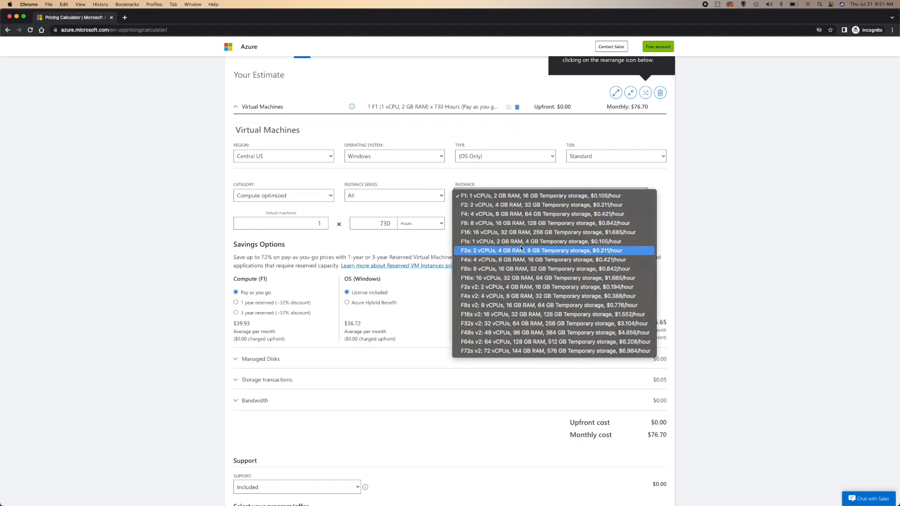
{"action": "left_click", "coordinate": [312, 199]}
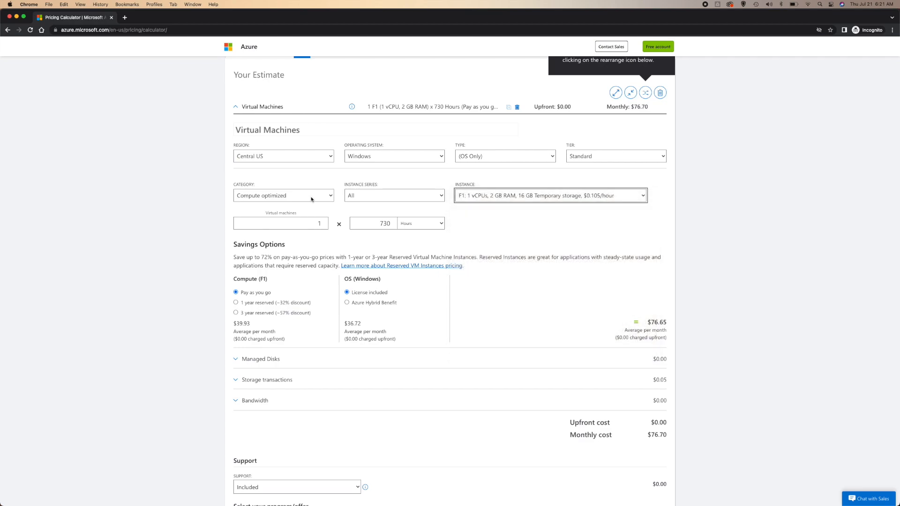
{"action": "left_click", "coordinate": [313, 198]}
{"action": "left_click", "coordinate": [307, 187]}
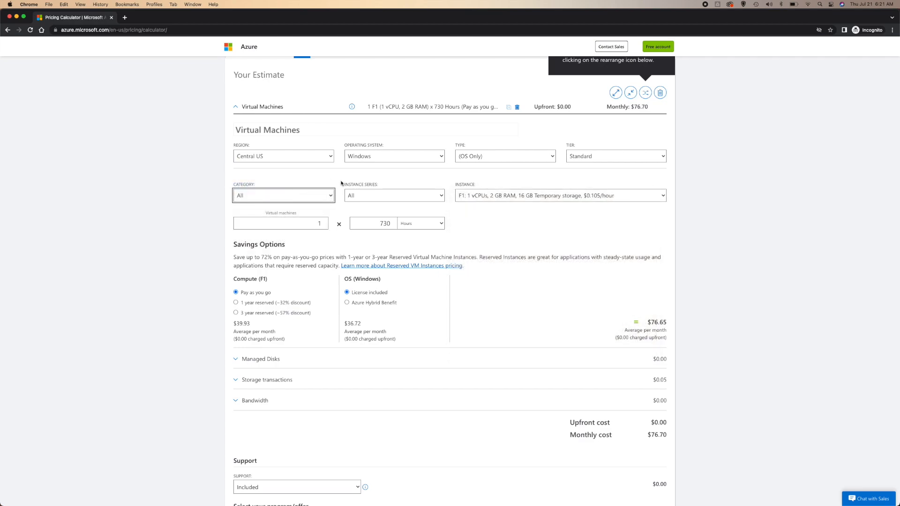
Step: Review the instance series and the instances available across all virtual machine categories
{"action": "left_click", "coordinate": [434, 197]}
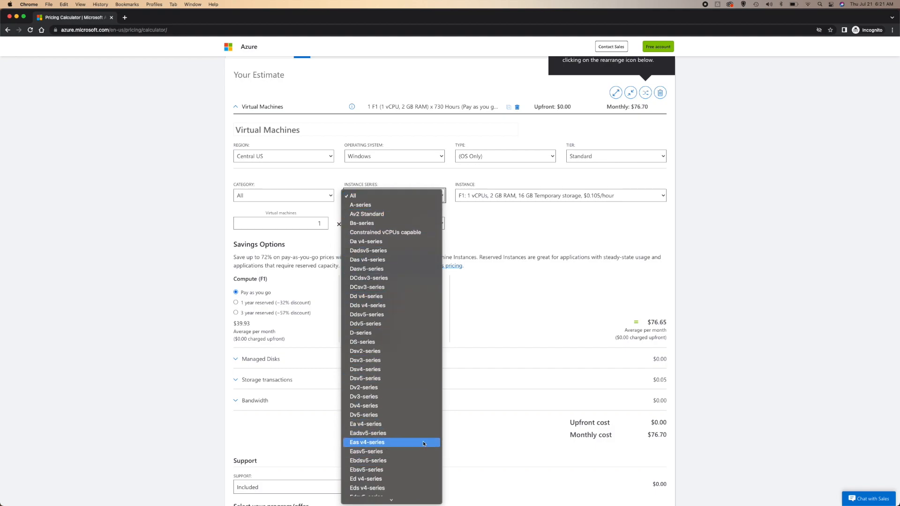
{"action": "left_click", "coordinate": [535, 226]}
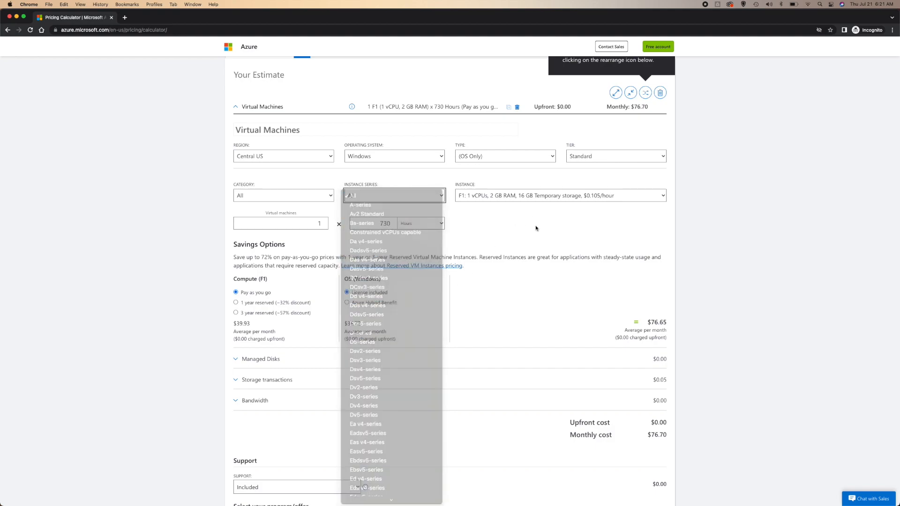
{"action": "left_click", "coordinate": [512, 197]}
{"action": "left_click", "coordinate": [513, 196]}
Step: Filter the instance series to D-series to review its instances, and return the series to All
{"action": "left_click", "coordinate": [415, 196]}
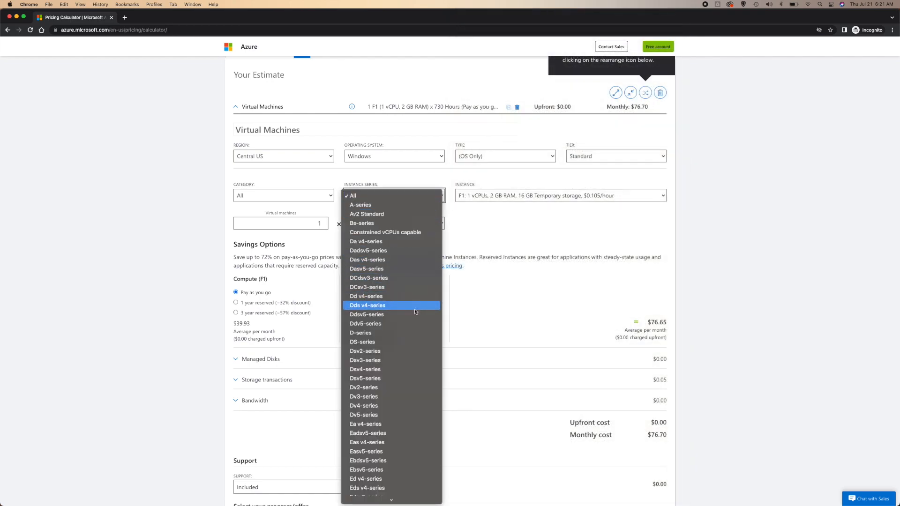
{"action": "left_click", "coordinate": [413, 333]}
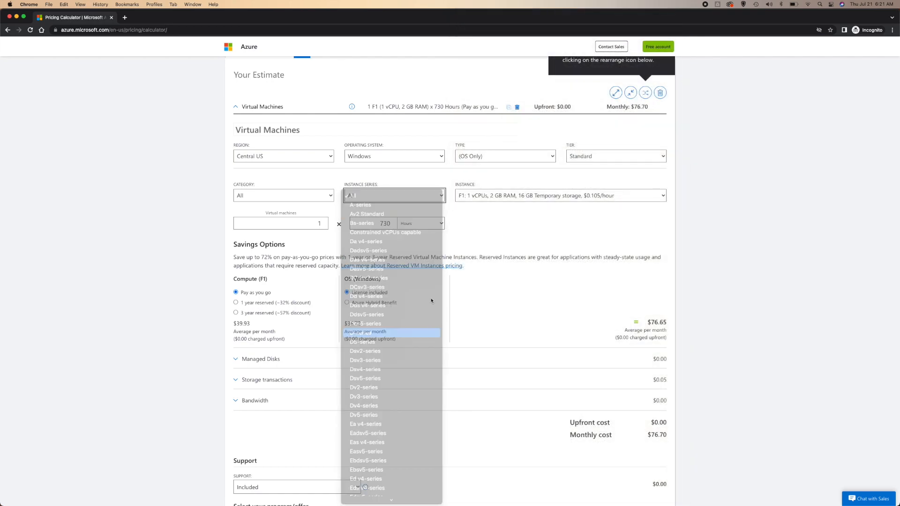
{"action": "left_click", "coordinate": [502, 199]}
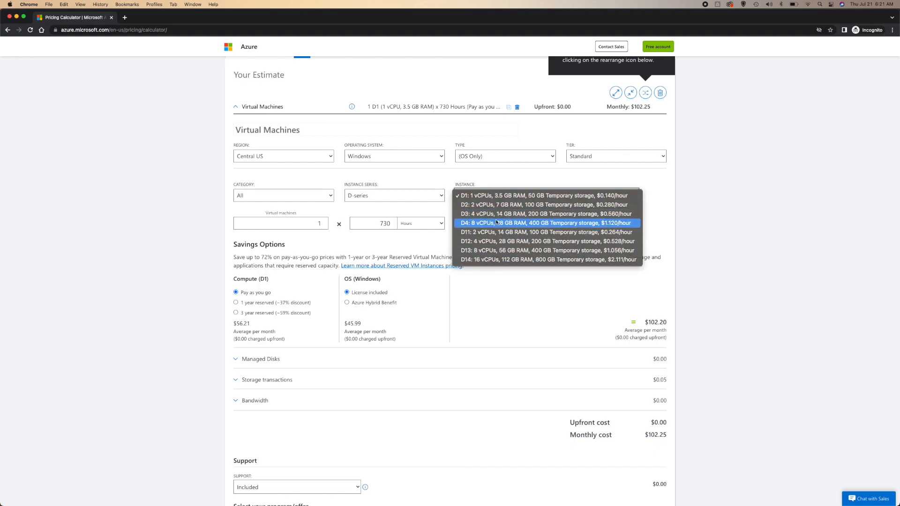
{"action": "left_click", "coordinate": [414, 200]}
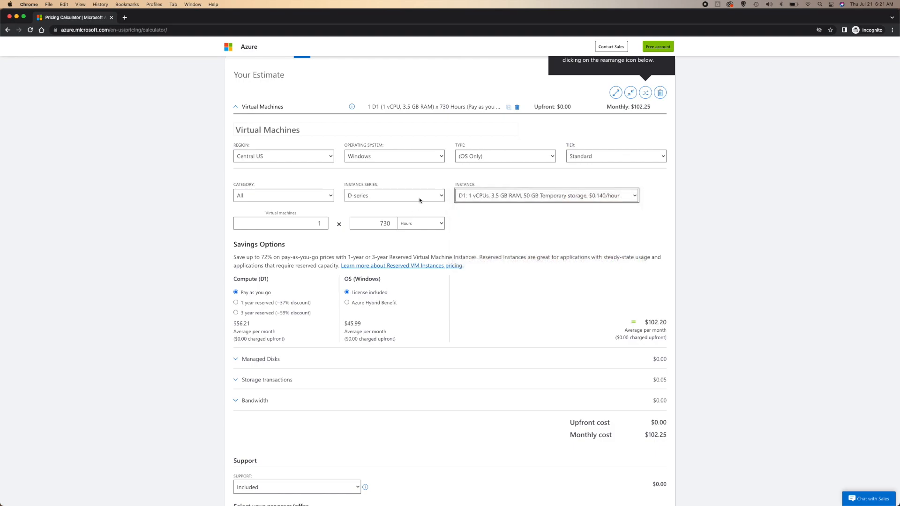
{"action": "left_click", "coordinate": [415, 196]}
{"action": "left_click", "coordinate": [370, 58]}
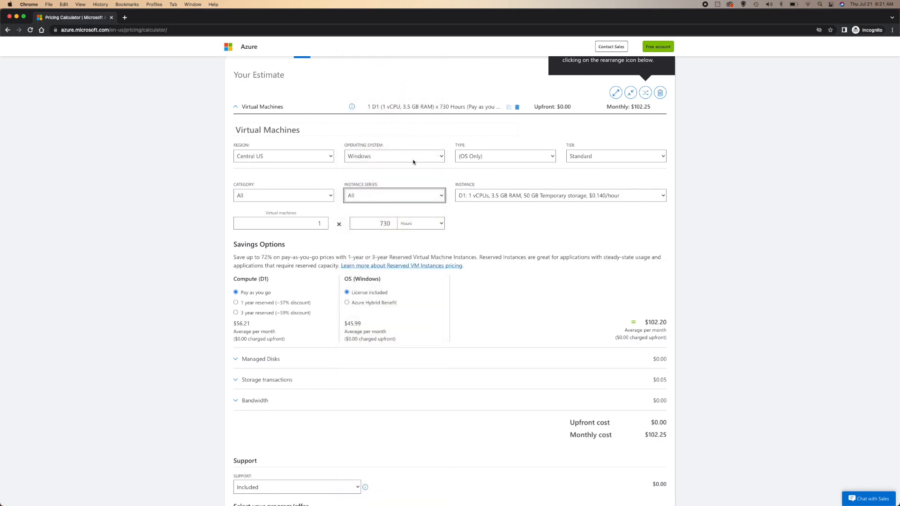
Step: Choose the B4ms instance with 4 cores, 16 GB RAM and 32 GB temporary storage
{"action": "left_click", "coordinate": [514, 200]}
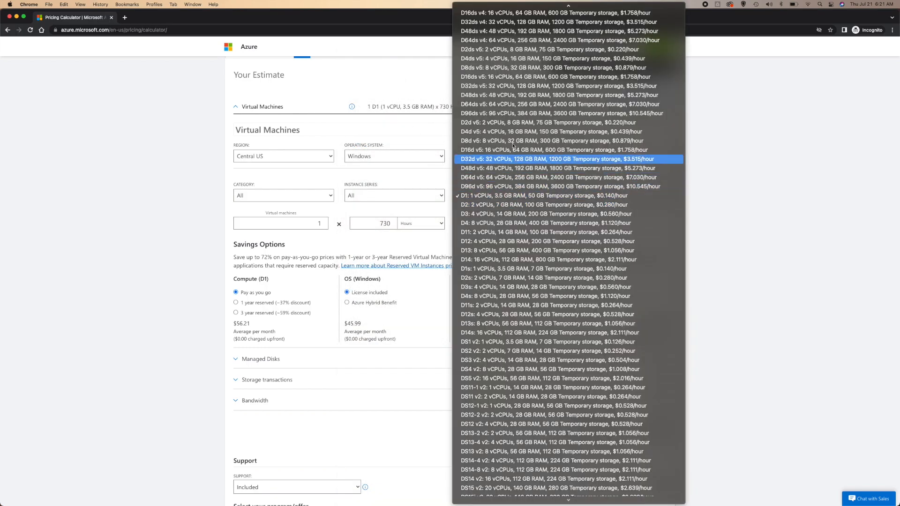
{"action": "scroll", "coordinate": [513, 104], "scroll_direction": "up", "scroll_amount": 10}
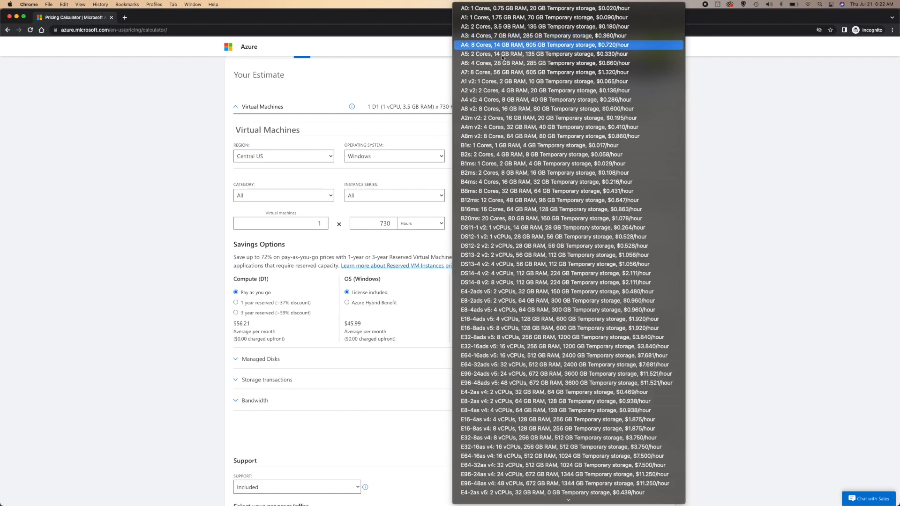
{"action": "left_click", "coordinate": [515, 182]}
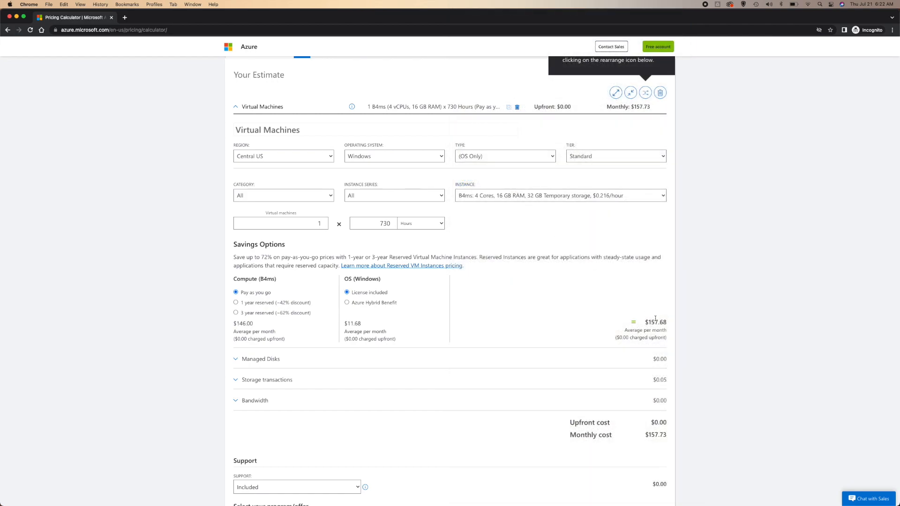
Step: Set the number of virtual machines to 3 and switch the usage unit to Days, finally choosing Month
{"action": "left_click", "coordinate": [324, 221]}
{"action": "left_click", "coordinate": [324, 222]}
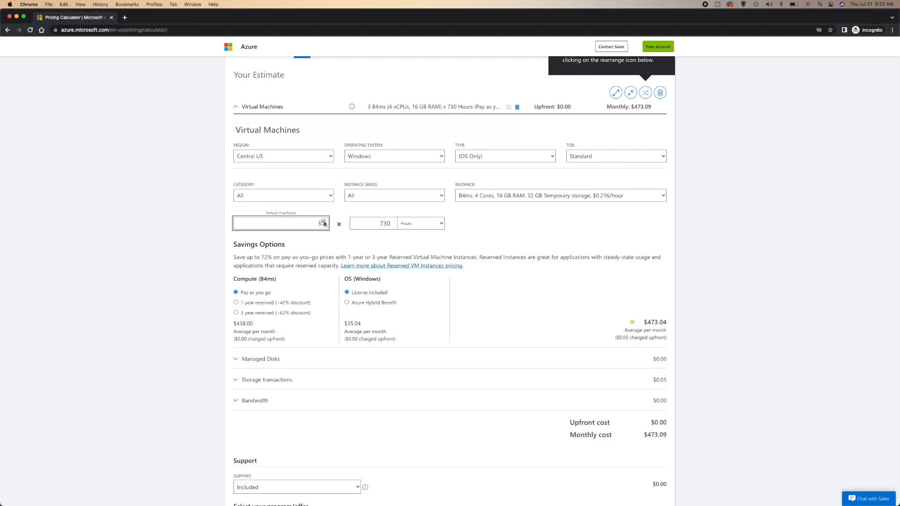
{"action": "left_click", "coordinate": [425, 226]}
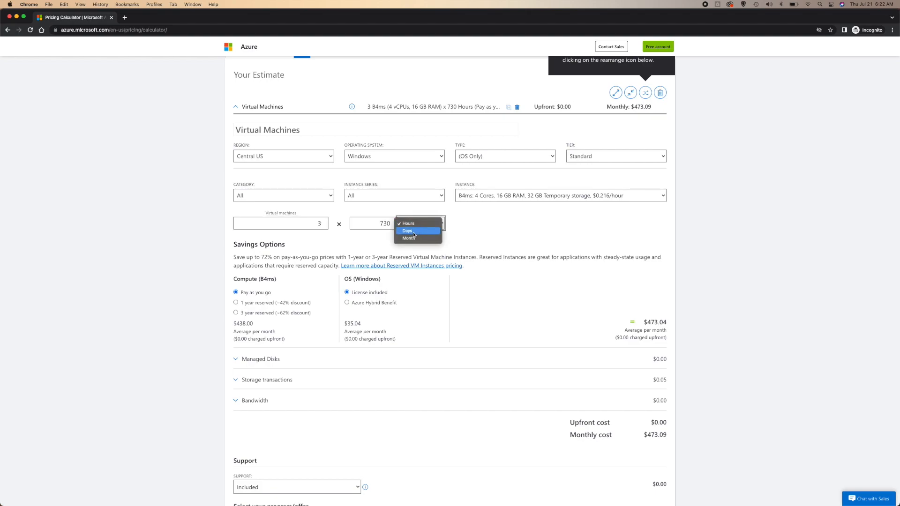
{"action": "left_click", "coordinate": [412, 231]}
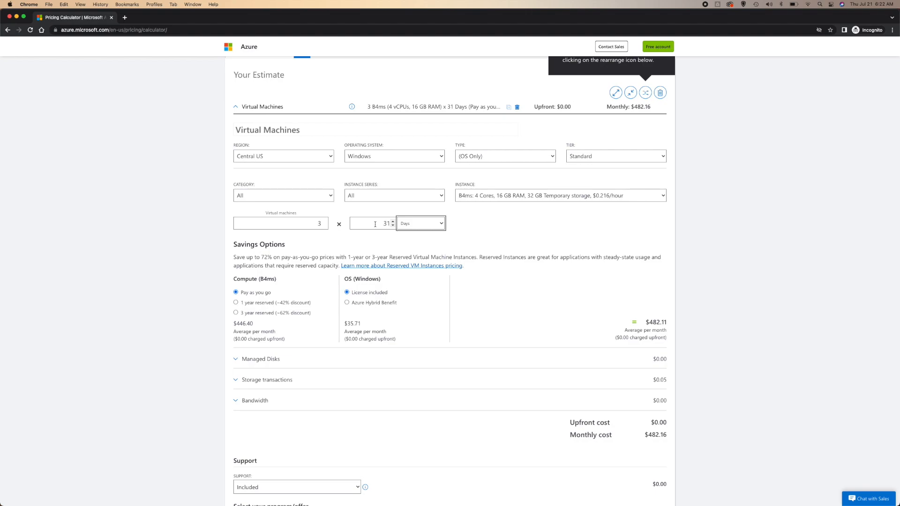
{"action": "left_click", "coordinate": [416, 225]}
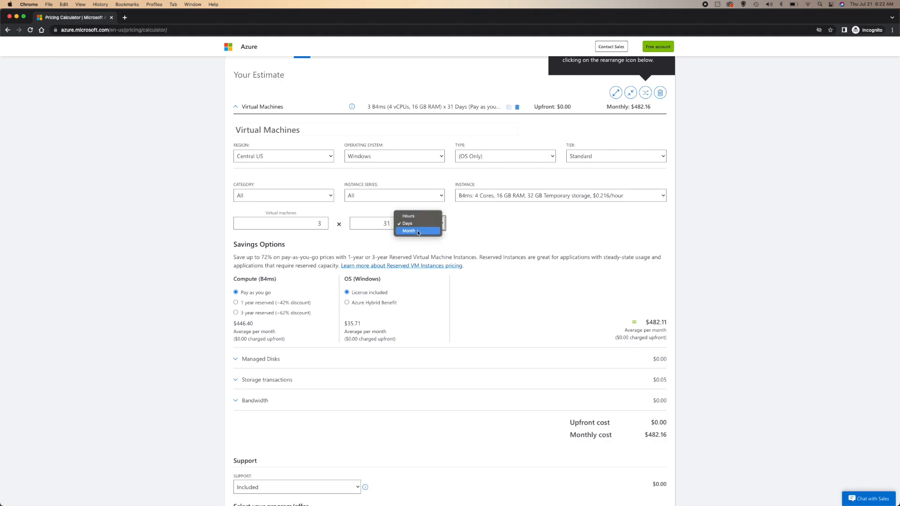
{"action": "left_click", "coordinate": [418, 231]}
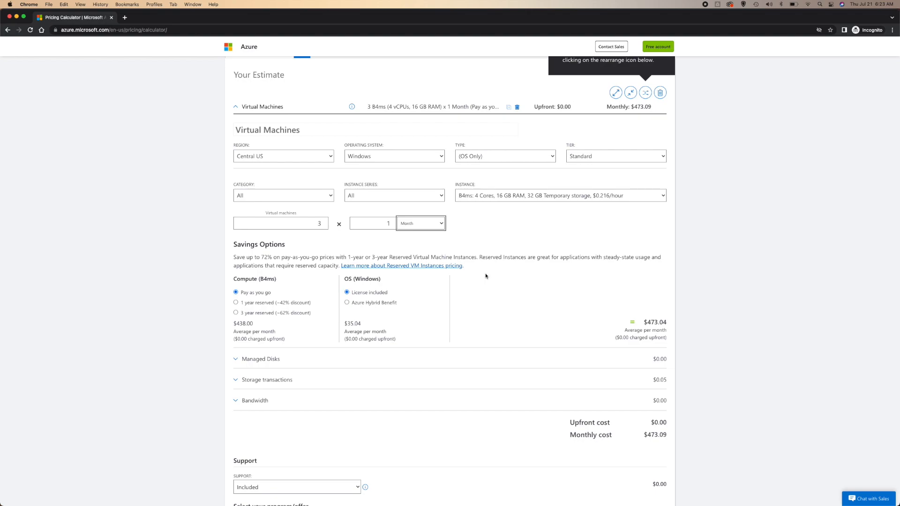
Step: Compare the B4ms compute cost between 1 year reserved and Pay as you go, ending on Pay as you go
{"action": "left_click", "coordinate": [240, 306]}
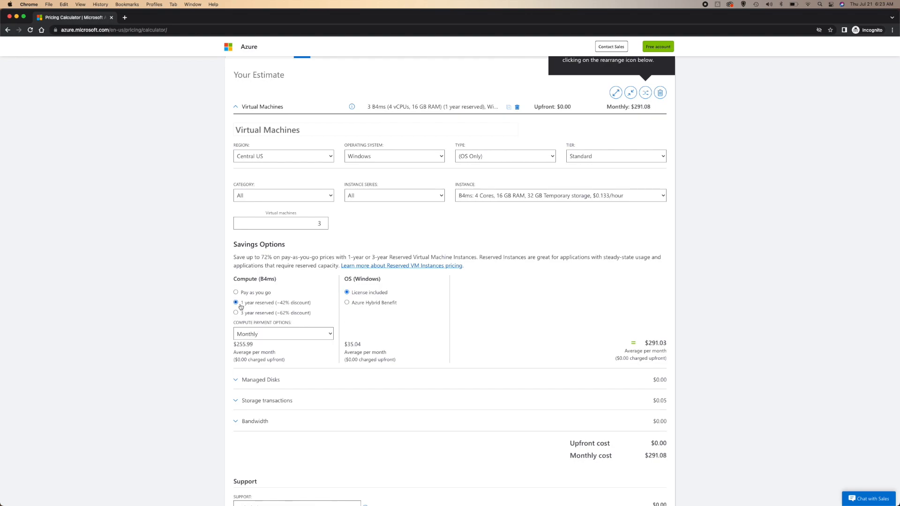
{"action": "left_click", "coordinate": [236, 292]}
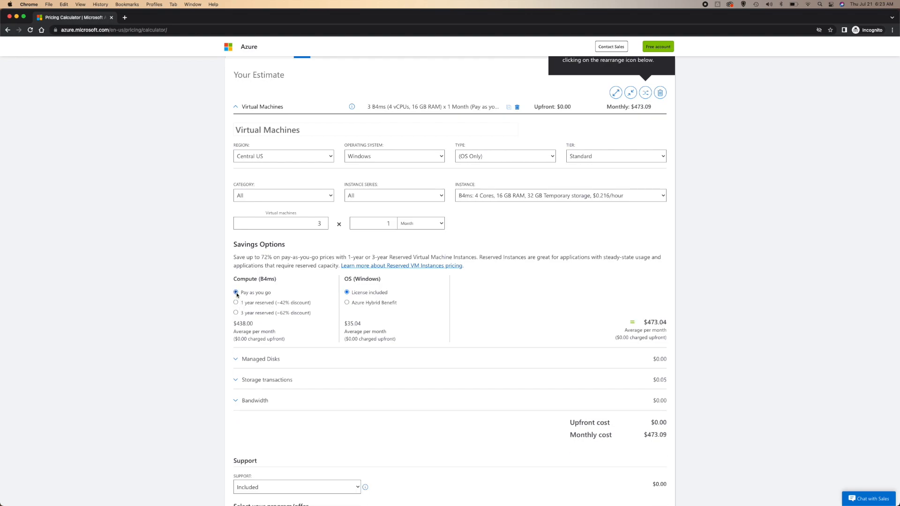
{"action": "left_click", "coordinate": [236, 303]}
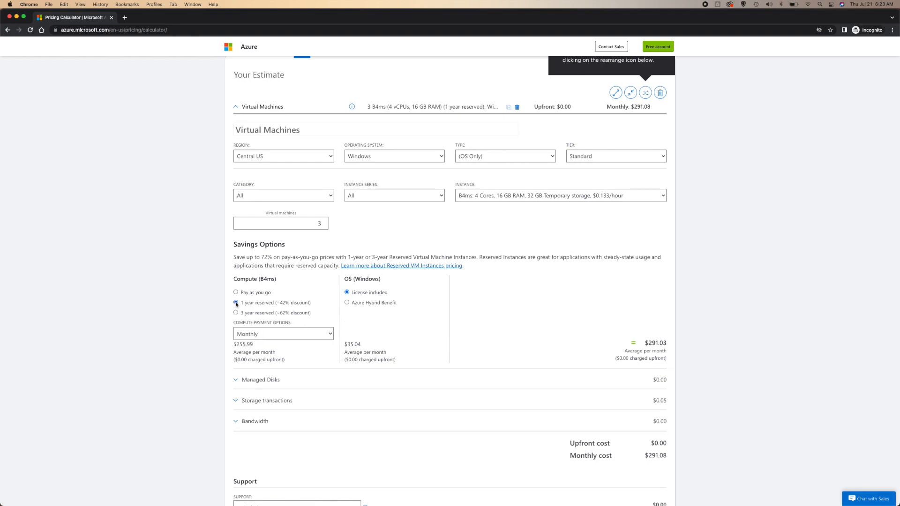
{"action": "left_click", "coordinate": [236, 292]}
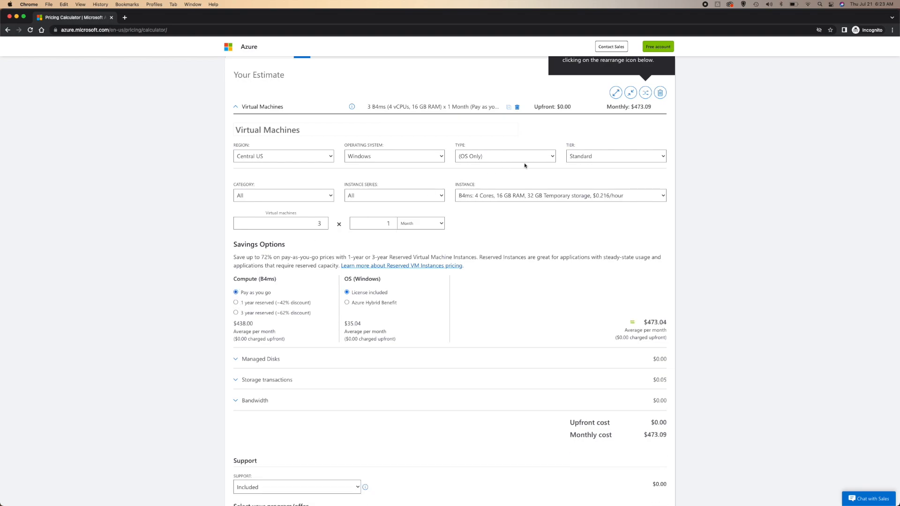
Step: Change the instance to E96-48as v4 with 48 vCPUs, 672 GB RAM and 1344 GB temporary storage
{"action": "left_click", "coordinate": [570, 198]}
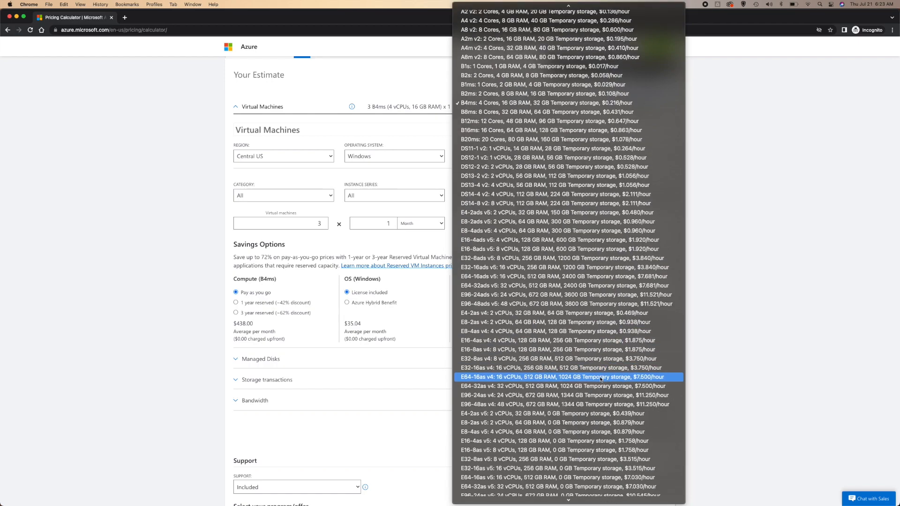
{"action": "scroll", "coordinate": [601, 378], "scroll_direction": "down", "scroll_amount": 5}
{"action": "scroll", "coordinate": [601, 379], "scroll_direction": "down", "scroll_amount": 1}
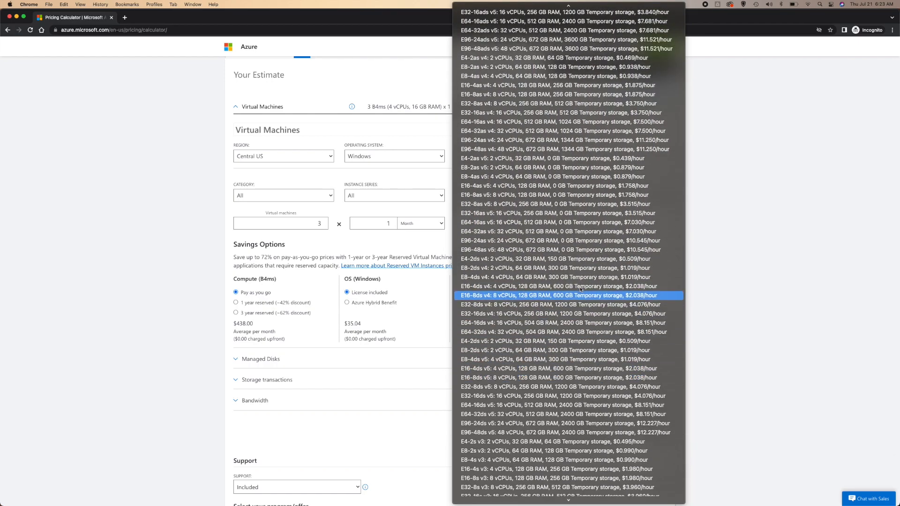
{"action": "left_click", "coordinate": [564, 152]}
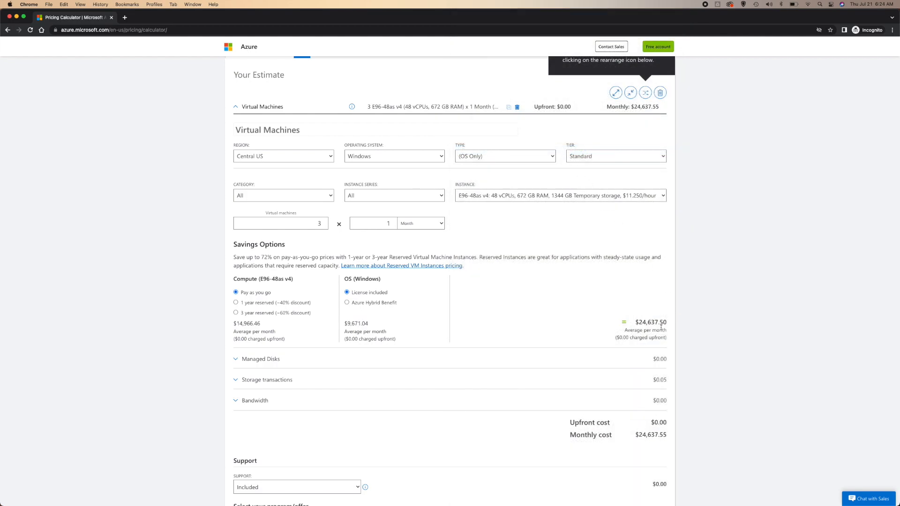
Step: Compare the E96-48as v4 cost for 1 year reserved and Pay as you go, and select 3 year reserved
{"action": "left_click", "coordinate": [248, 304]}
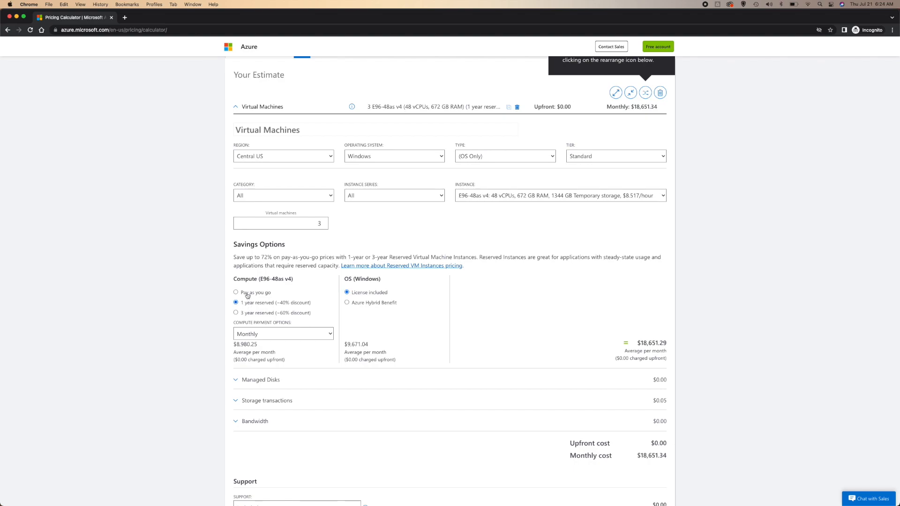
{"action": "left_click", "coordinate": [247, 293]}
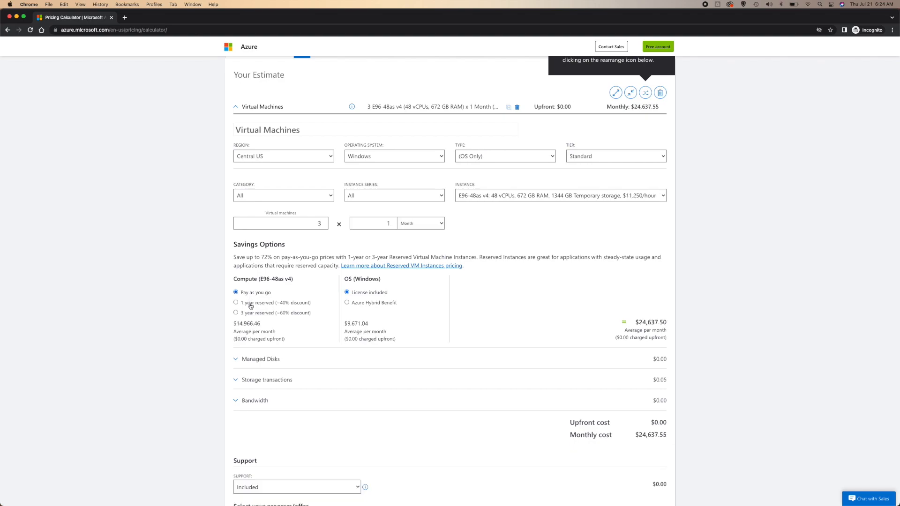
{"action": "left_click", "coordinate": [251, 306]}
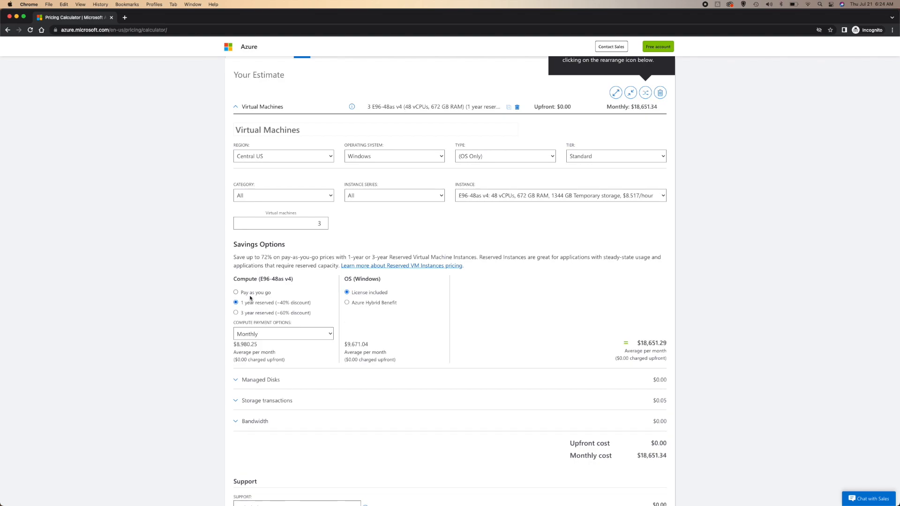
{"action": "left_click", "coordinate": [247, 316]}
Step: Expand the Managed Disks and Storage transactions sections to view their options, and collapse both again
{"action": "scroll", "coordinate": [522, 310], "scroll_direction": "down", "scroll_amount": 1}
{"action": "scroll", "coordinate": [521, 310], "scroll_direction": "down", "scroll_amount": 3}
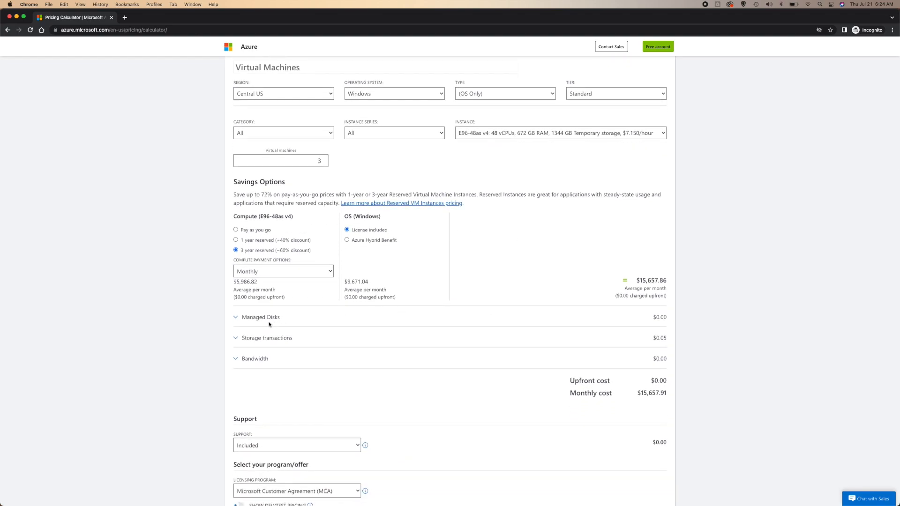
{"action": "left_click", "coordinate": [261, 318]}
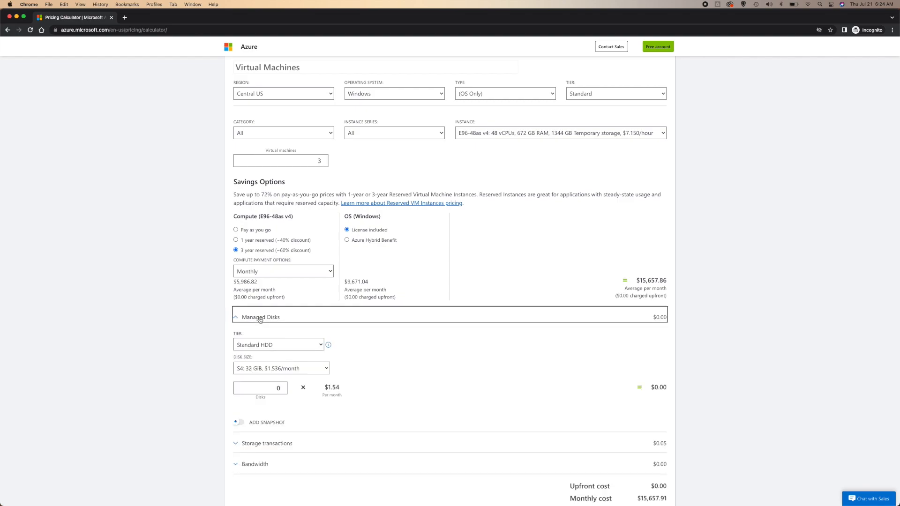
{"action": "left_click", "coordinate": [260, 320]}
{"action": "left_click", "coordinate": [266, 339]}
{"action": "left_click", "coordinate": [268, 340]}
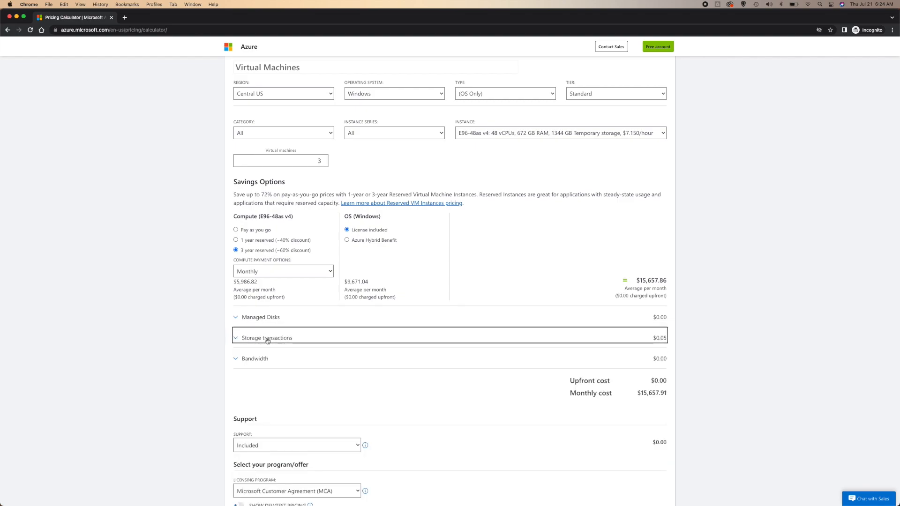
Step: Examine the support, licensing program, estimated cost and export options of the estimate, and return to the product catalogue
{"action": "scroll", "coordinate": [268, 340], "scroll_direction": "down", "scroll_amount": 3}
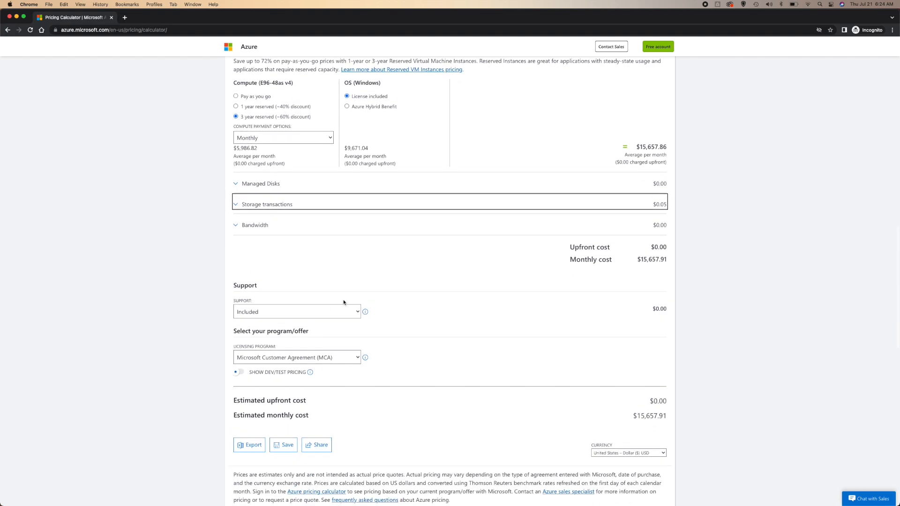
{"action": "scroll", "coordinate": [344, 302], "scroll_direction": "down", "scroll_amount": 2}
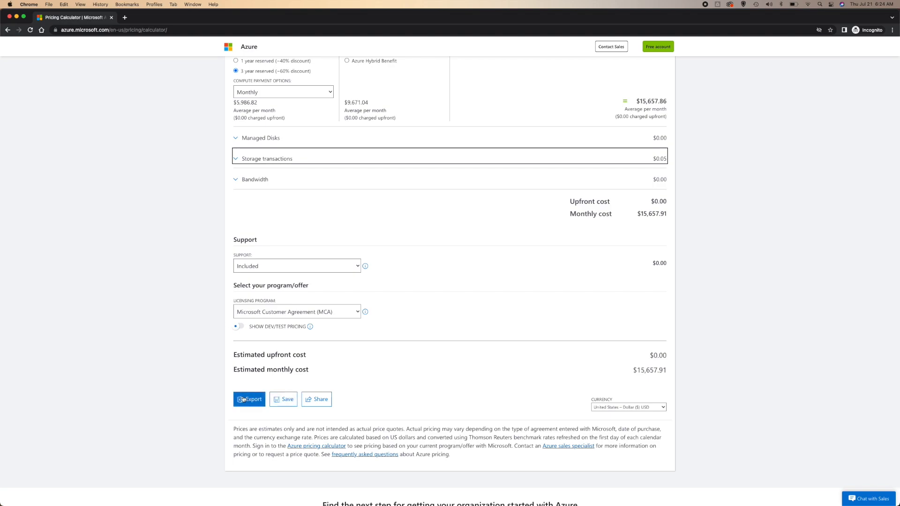
{"action": "scroll", "coordinate": [355, 311], "scroll_direction": "up", "scroll_amount": 4}
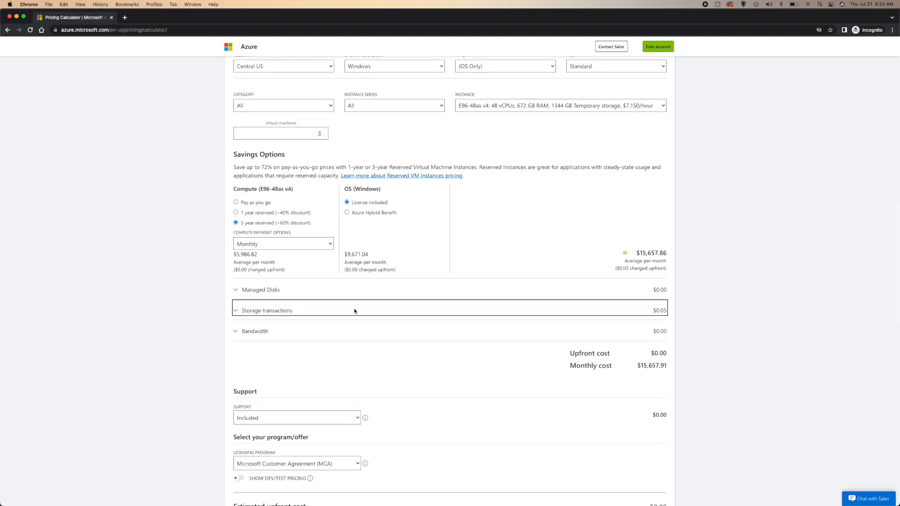
{"action": "scroll", "coordinate": [355, 311], "scroll_direction": "up", "scroll_amount": 15}
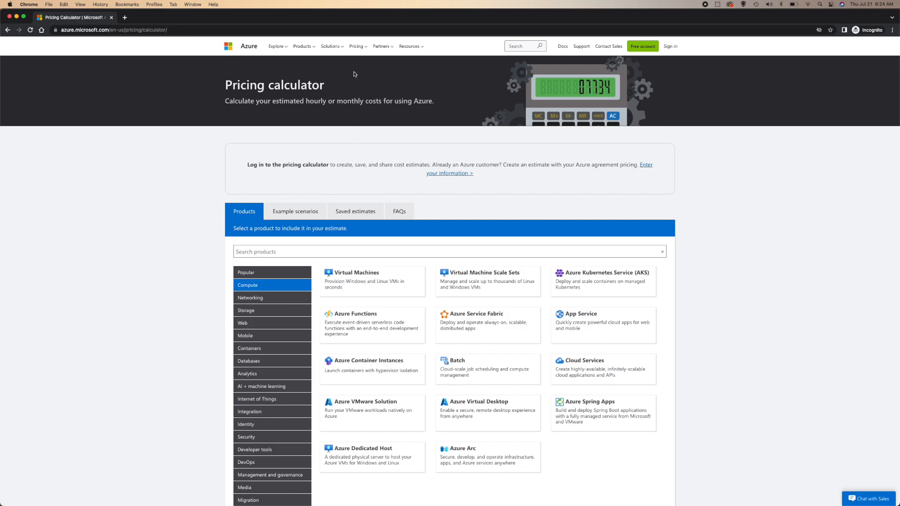
Step: Open the Azure pricing overview, go to its free account offer and review the included services and credit
{"action": "left_click", "coordinate": [359, 48]}
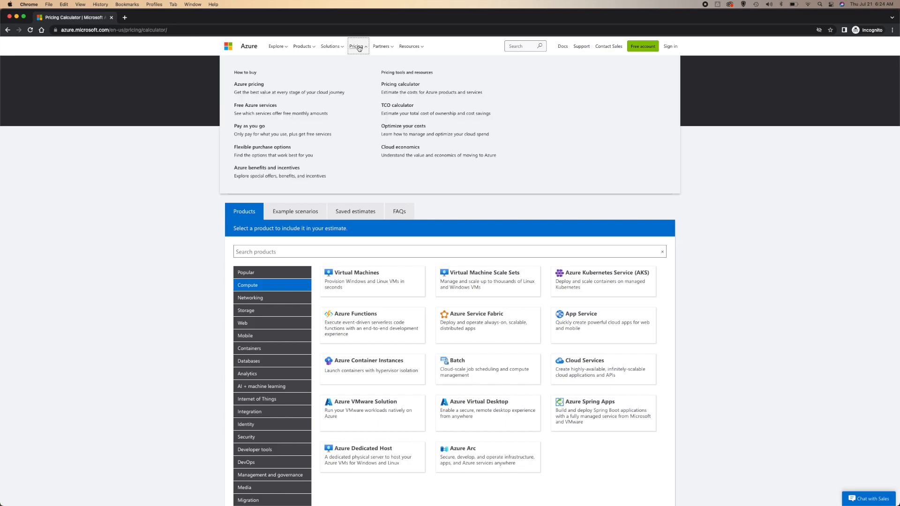
{"action": "left_click", "coordinate": [245, 86]}
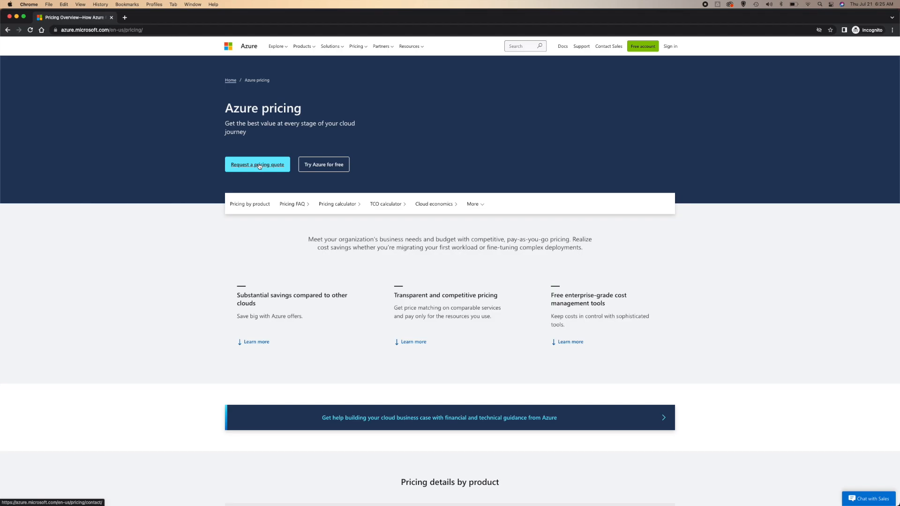
{"action": "left_click", "coordinate": [331, 165]}
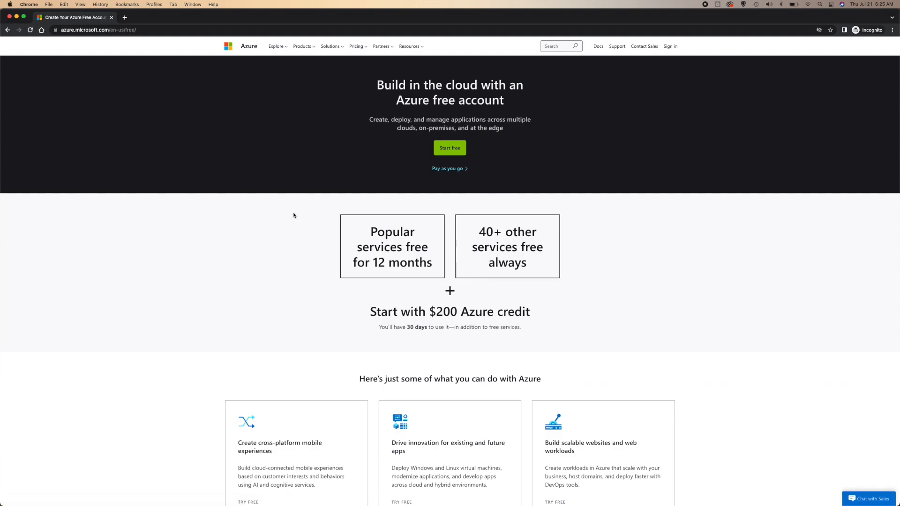
{"action": "scroll", "coordinate": [293, 220], "scroll_direction": "down", "scroll_amount": 1}
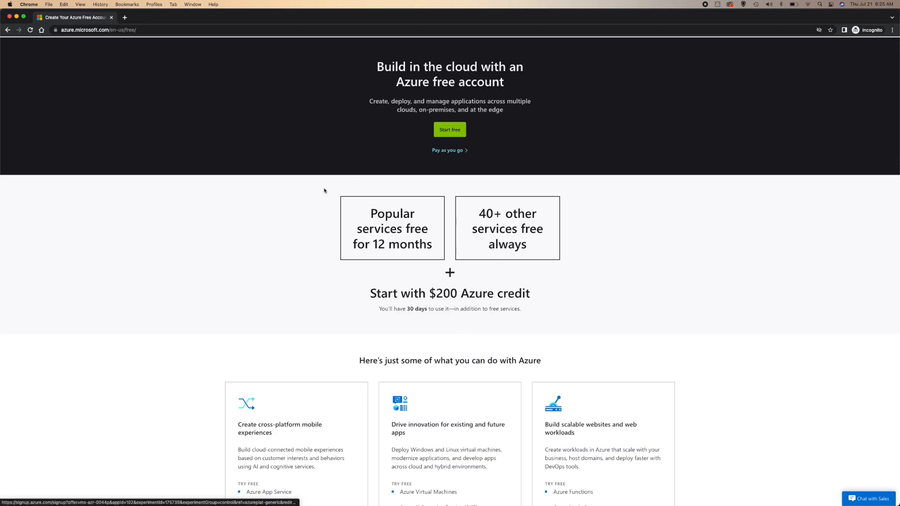
{"action": "scroll", "coordinate": [317, 195], "scroll_direction": "down", "scroll_amount": 5}
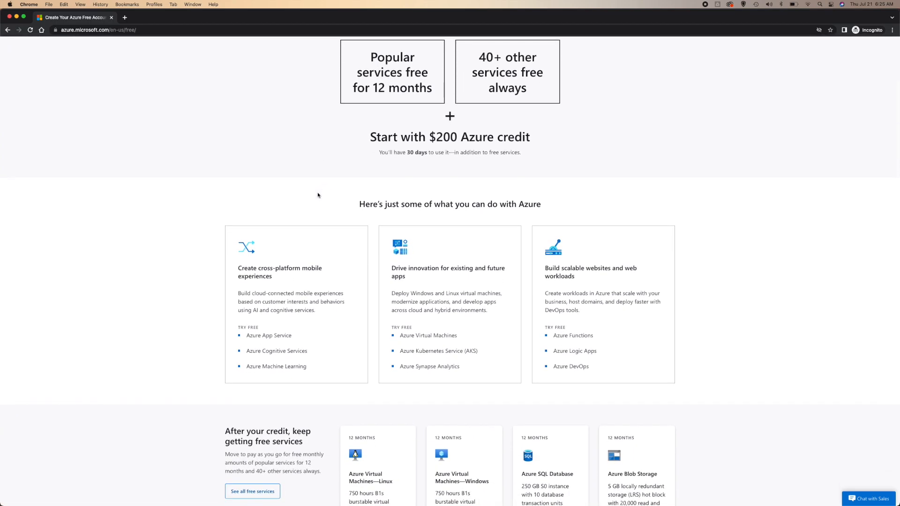
Step: Open the pay-as-you-go sign-up as far as the Microsoft sign-in page, and return to the free account page
{"action": "scroll", "coordinate": [317, 195], "scroll_direction": "up", "scroll_amount": 5}
{"action": "left_click", "coordinate": [443, 170]}
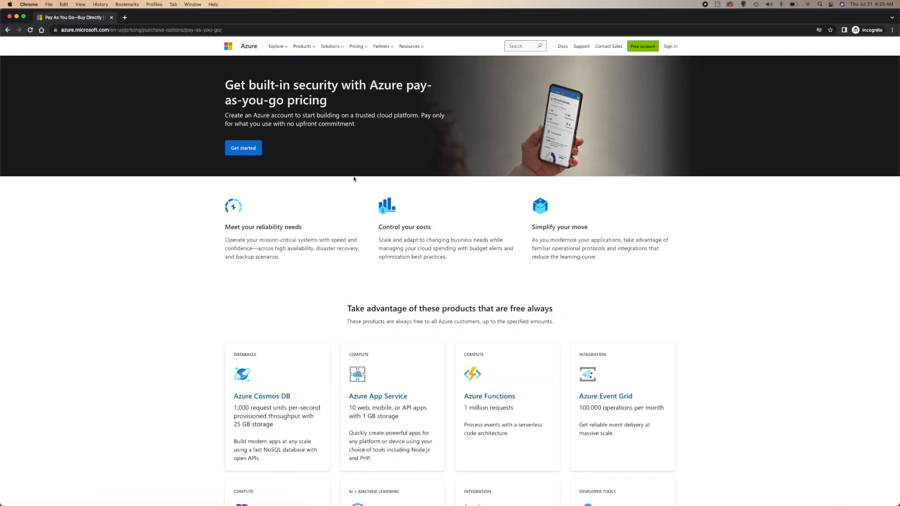
{"action": "left_click", "coordinate": [243, 149]}
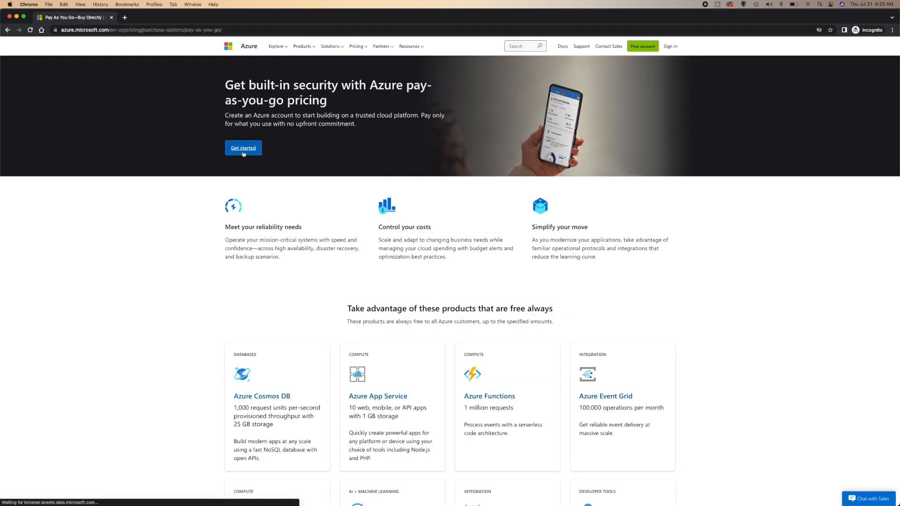
{"action": "left_click", "coordinate": [244, 153]}
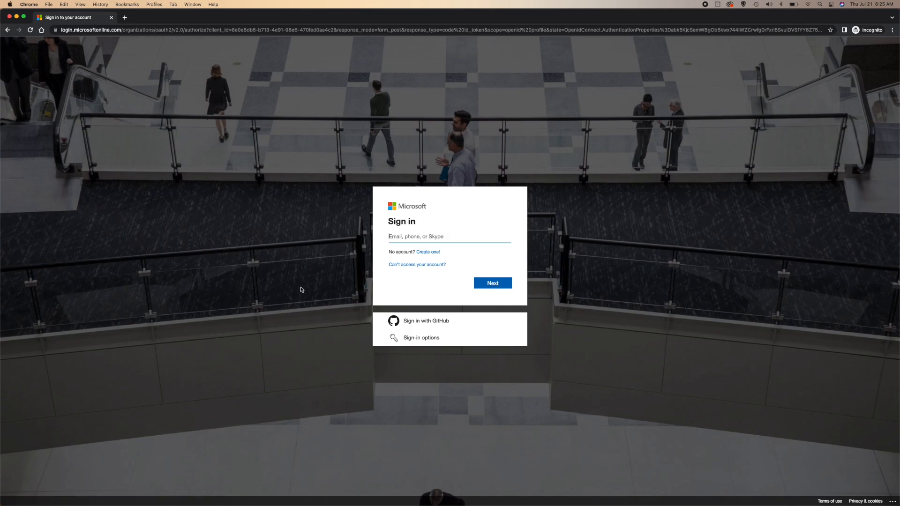
{"action": "left_click", "coordinate": [7, 30]}
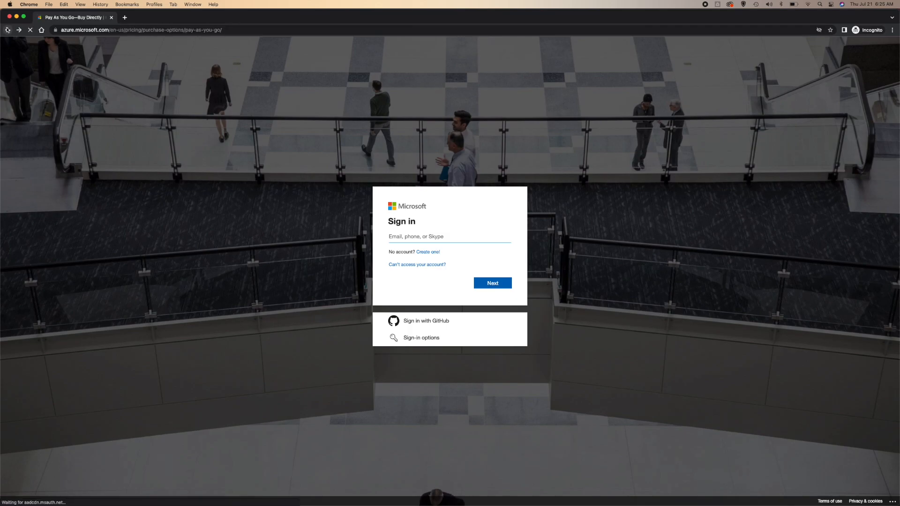
{"action": "left_click", "coordinate": [7, 29]}
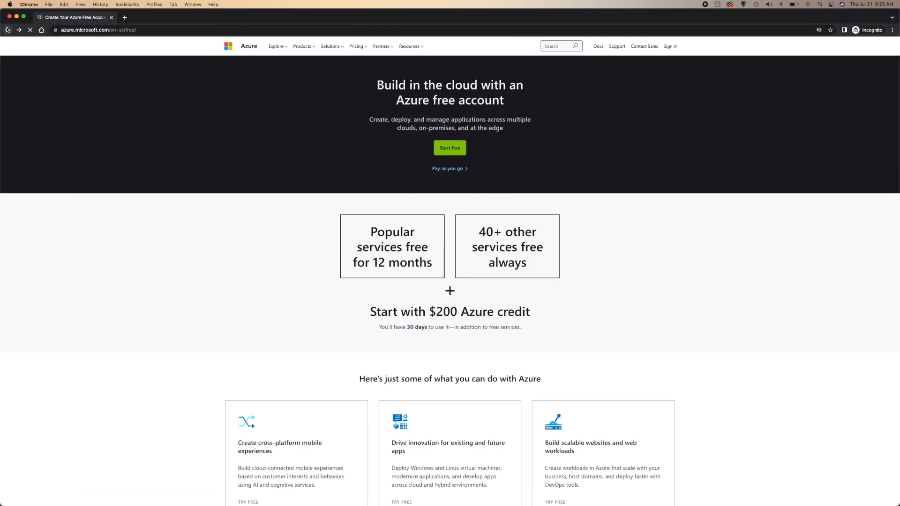
Step: Start the Azure free account sign-up with a new Microsoft account and review the profile information form
{"action": "left_click", "coordinate": [449, 148]}
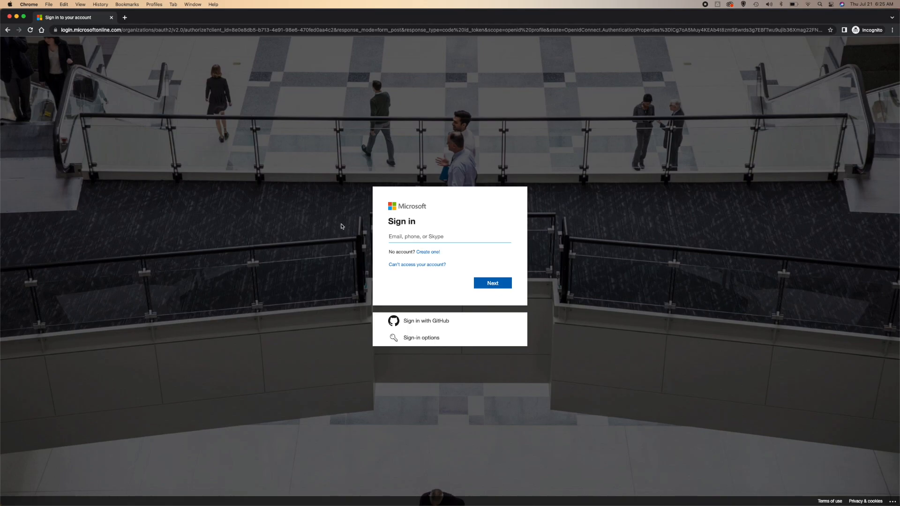
{"action": "left_click", "coordinate": [429, 252]}
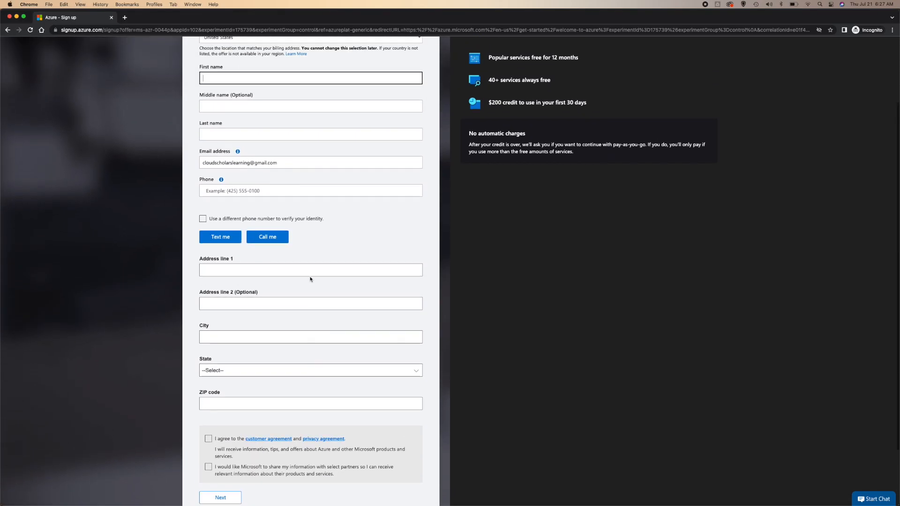
{"action": "scroll", "coordinate": [310, 280], "scroll_direction": "up", "scroll_amount": 4}
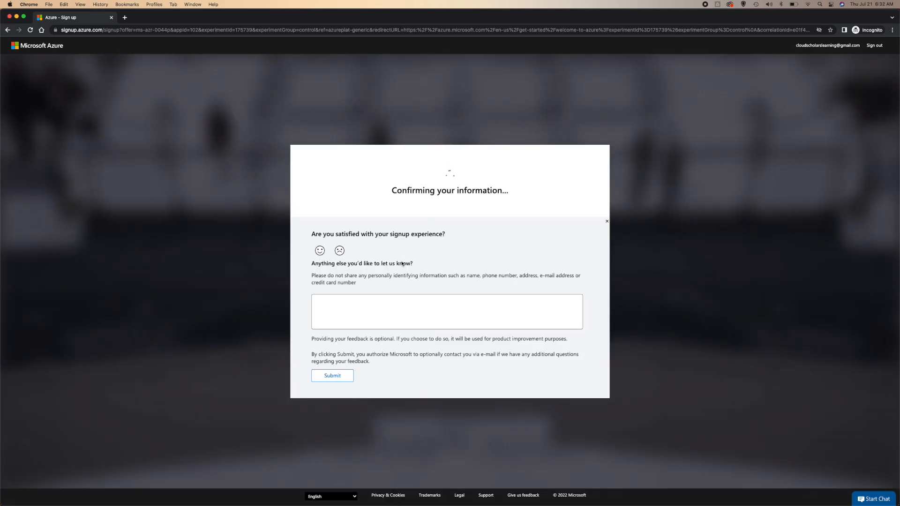
Step: Submit a satisfied rating for the signup experience and continue to the Azure portal
{"action": "left_click", "coordinate": [320, 250]}
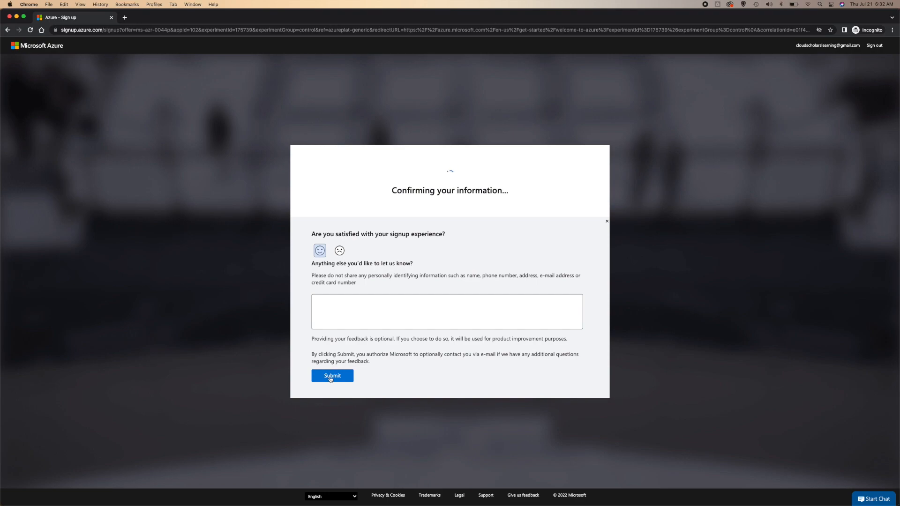
{"action": "left_click", "coordinate": [331, 379]}
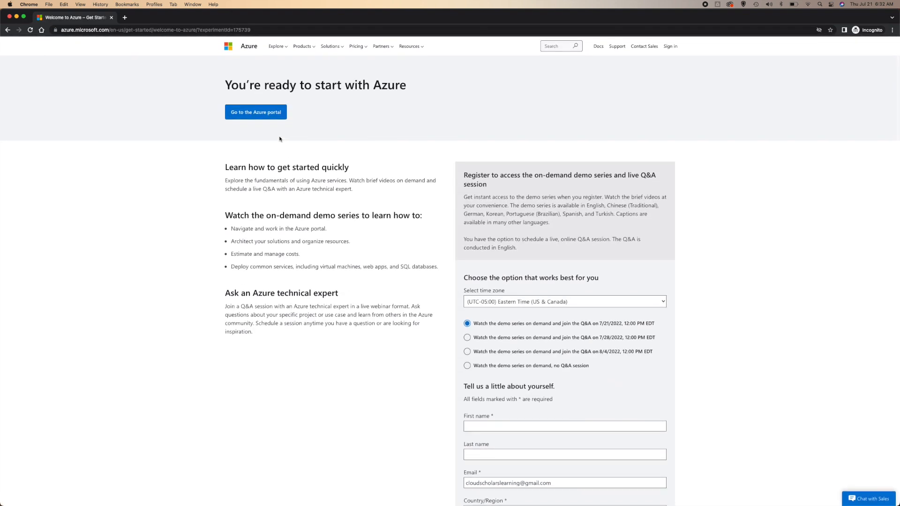
{"action": "left_click", "coordinate": [260, 114]}
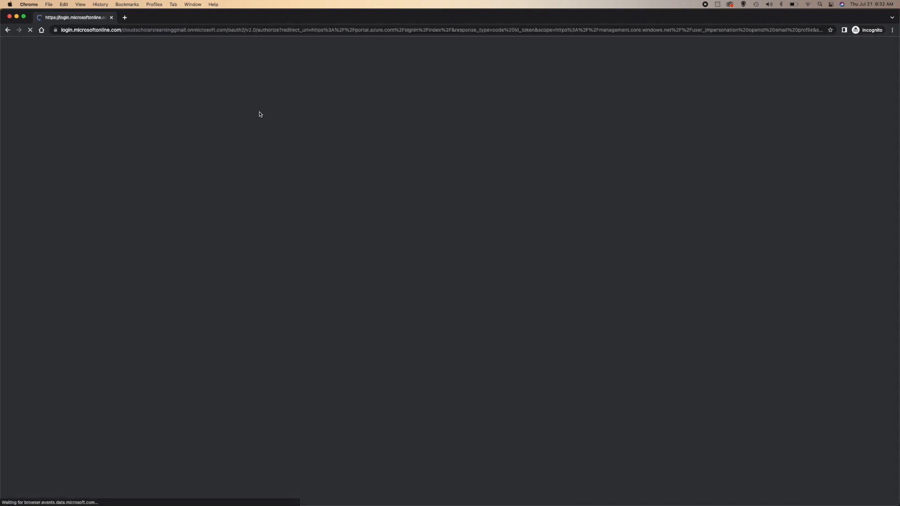